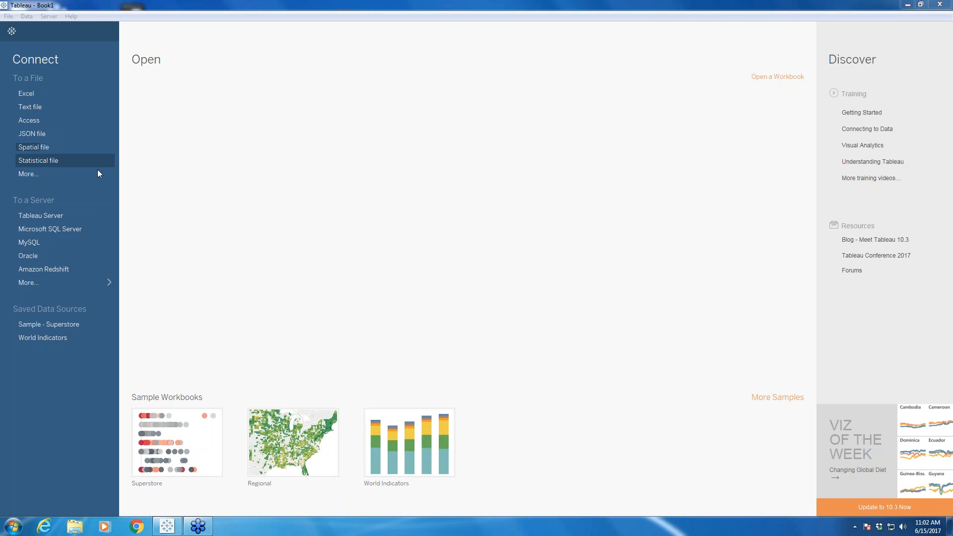
# Step: Connect to the Gifts (TwbCache) data source on Tableau Server, searching for "gifts", and show its fields as a metadata list
pyautogui.click(49, 217)
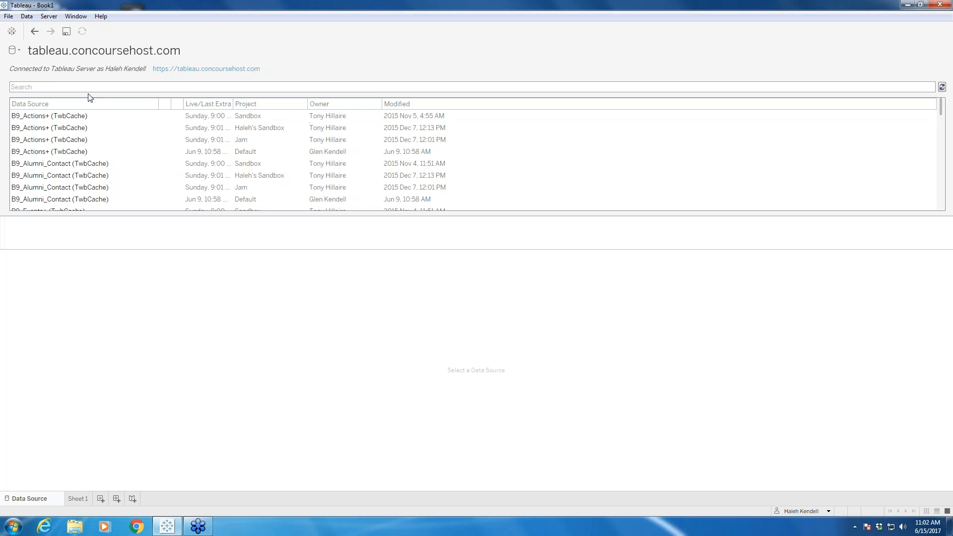
pyautogui.write('gifts')
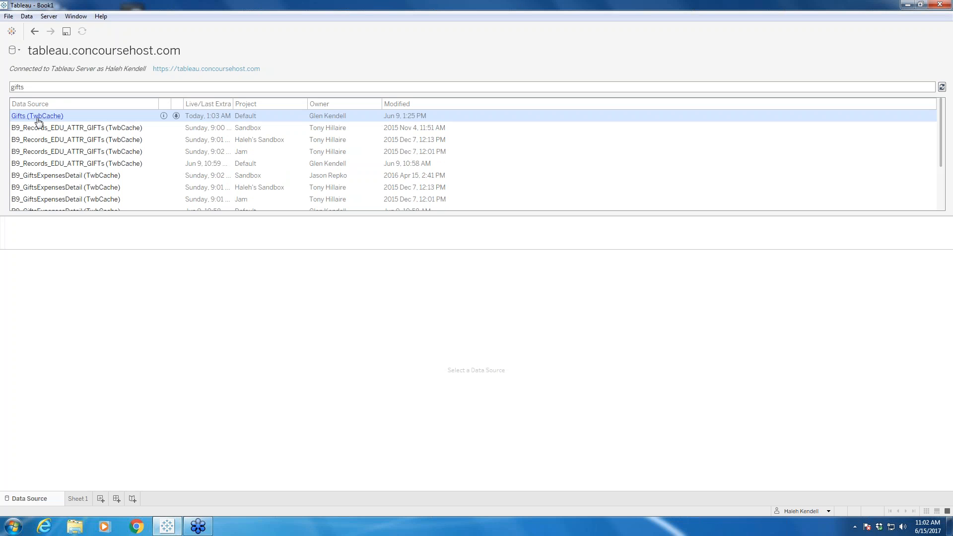
pyautogui.click(39, 119)
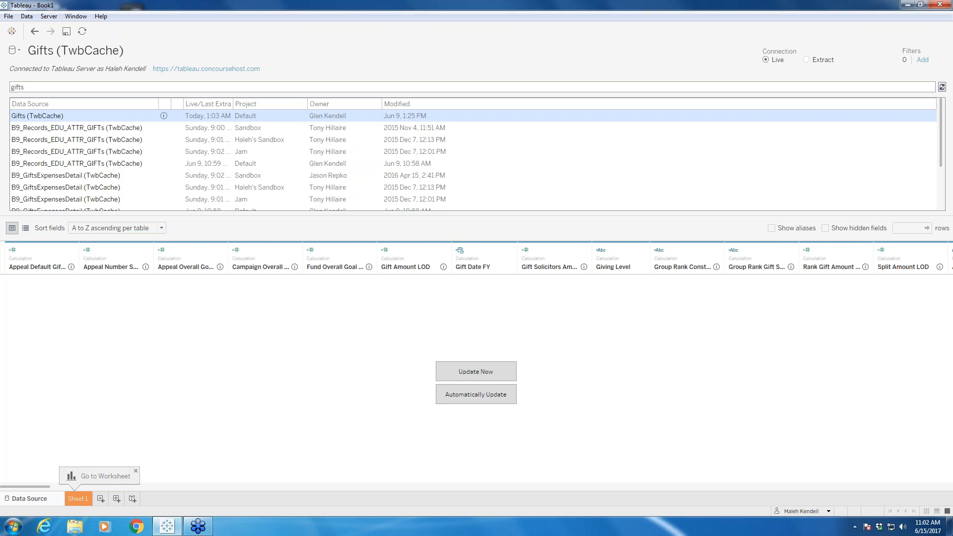
pyautogui.click(30, 230)
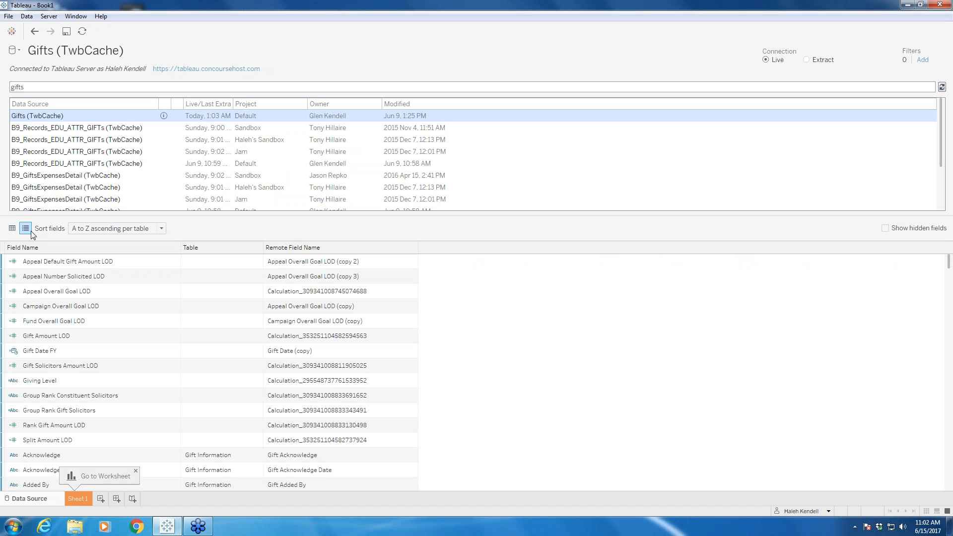
pyautogui.scroll(-4, 259, 308)
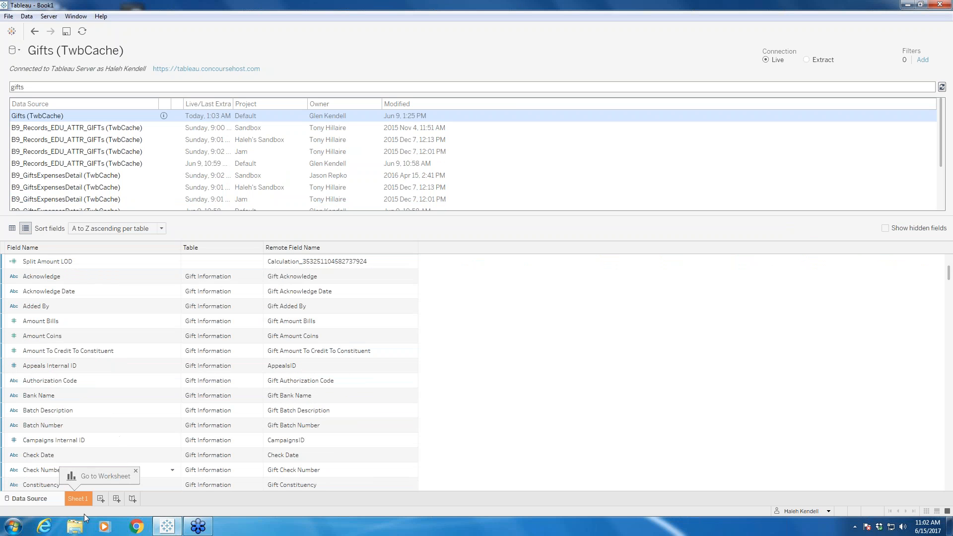
# Step: Switch to Sheet 1 and widen the field list enough to fit the full field names
pyautogui.click(79, 499)
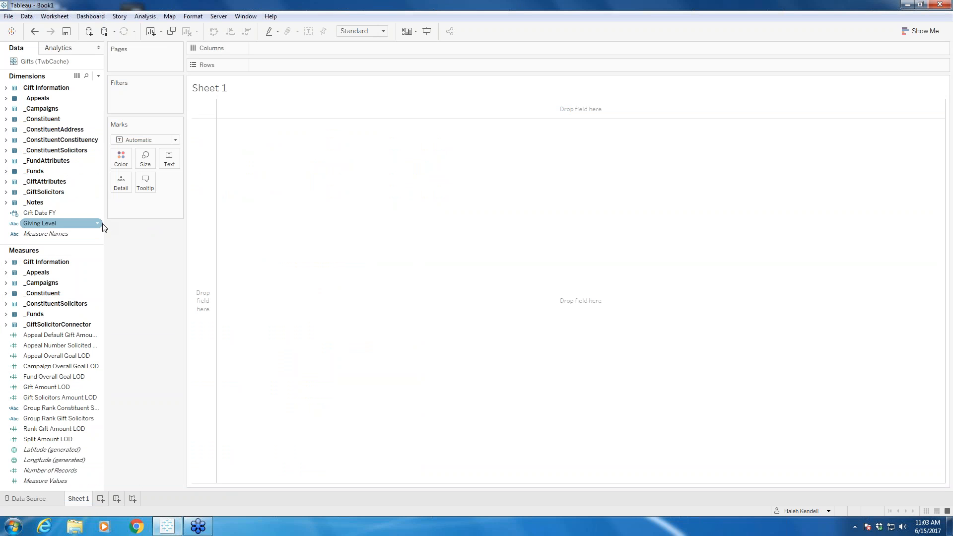
pyautogui.moveTo(105, 241); pyautogui.dragTo(140, 243)
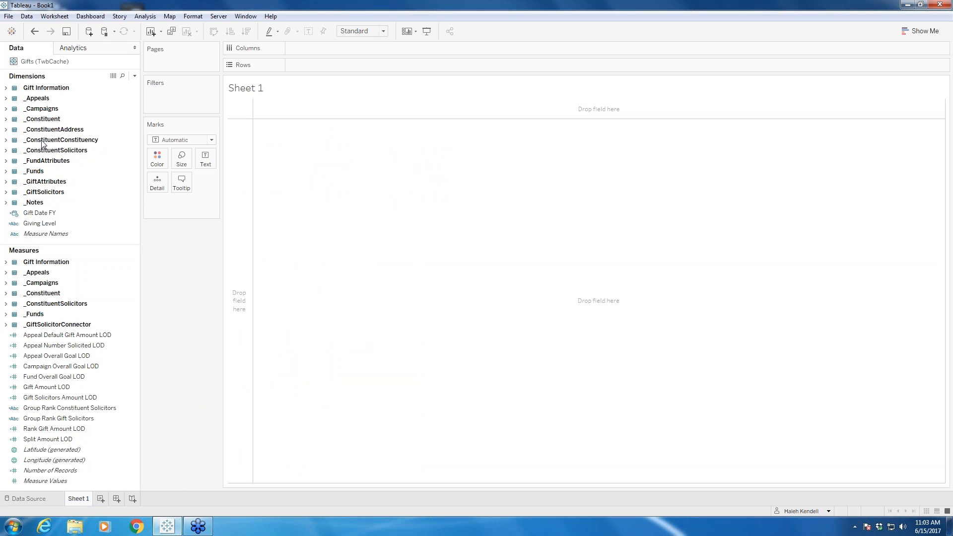
# Step: Examine how the fields are organized under Dimensions and Measures, including the Gift Information folder in each and the ungrouped calculated fields
pyautogui.click(6, 89)
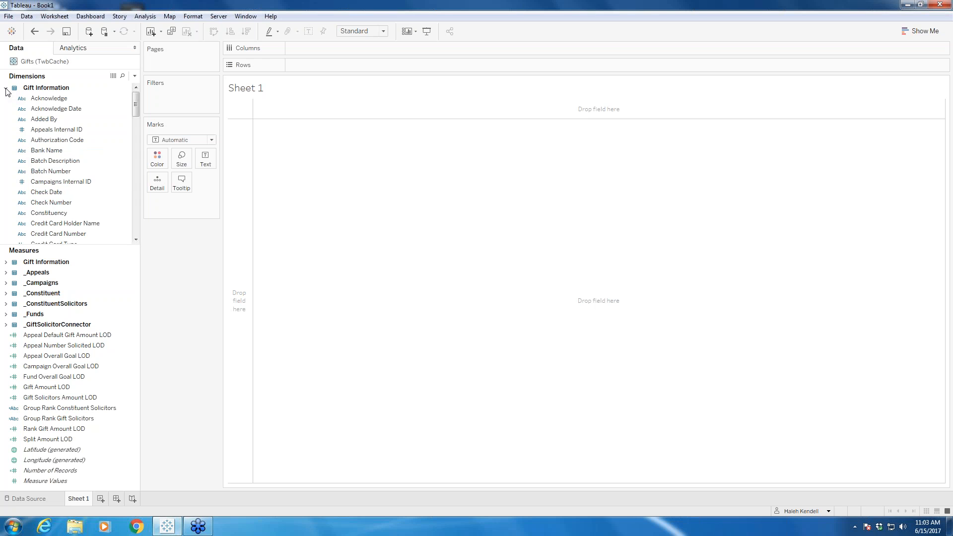
pyautogui.click(58, 99)
pyautogui.click(949, 437)
pyautogui.click(5, 88)
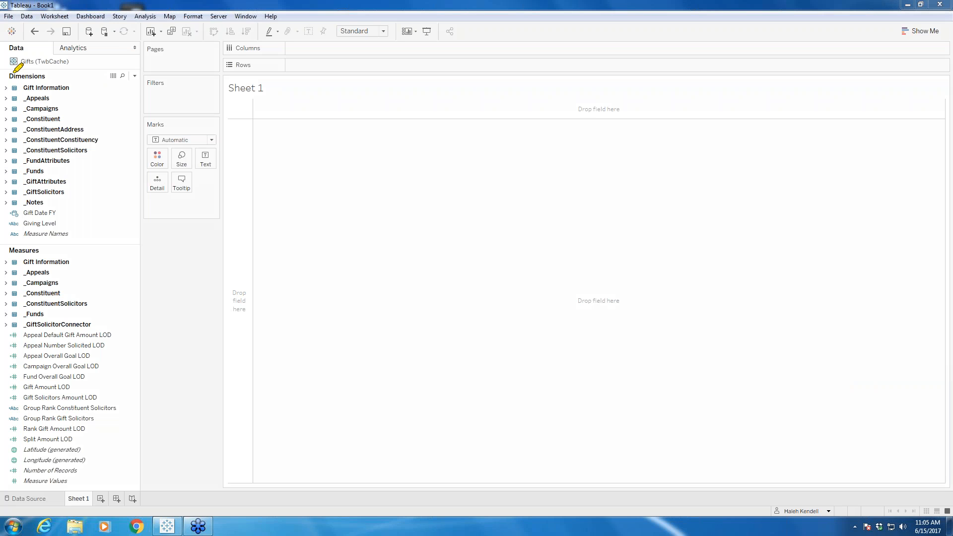
pyautogui.moveTo(10, 76); pyautogui.dragTo(40, 76)
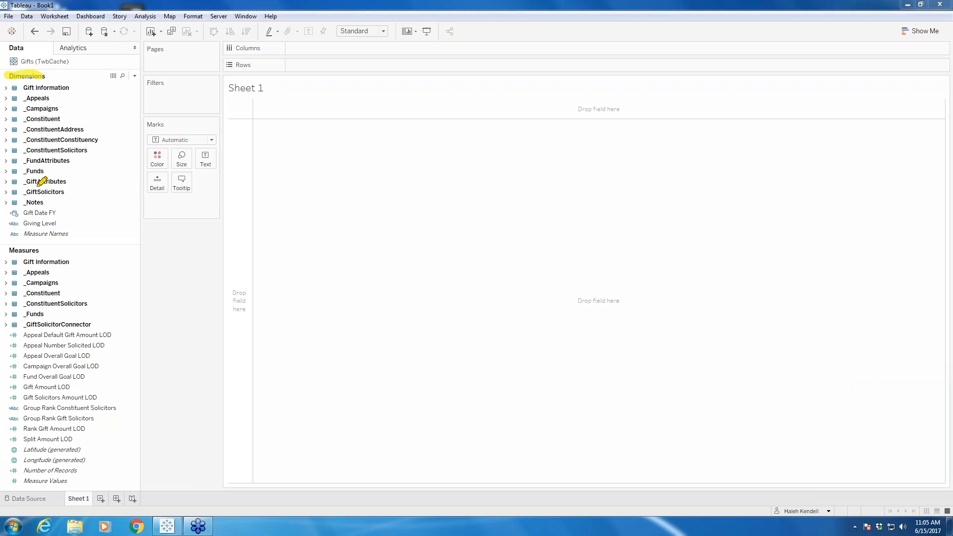
pyautogui.moveTo(10, 249); pyautogui.dragTo(39, 248)
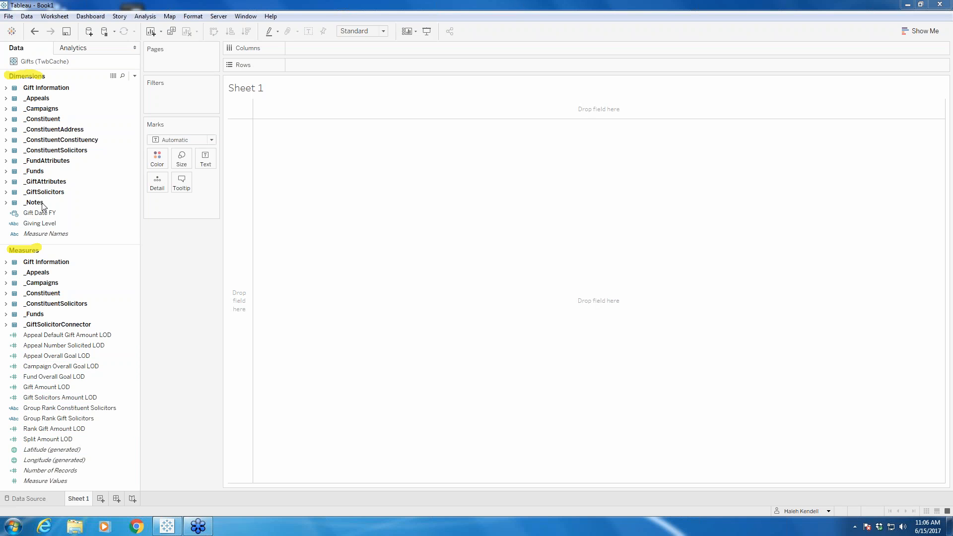
pyautogui.click(6, 89)
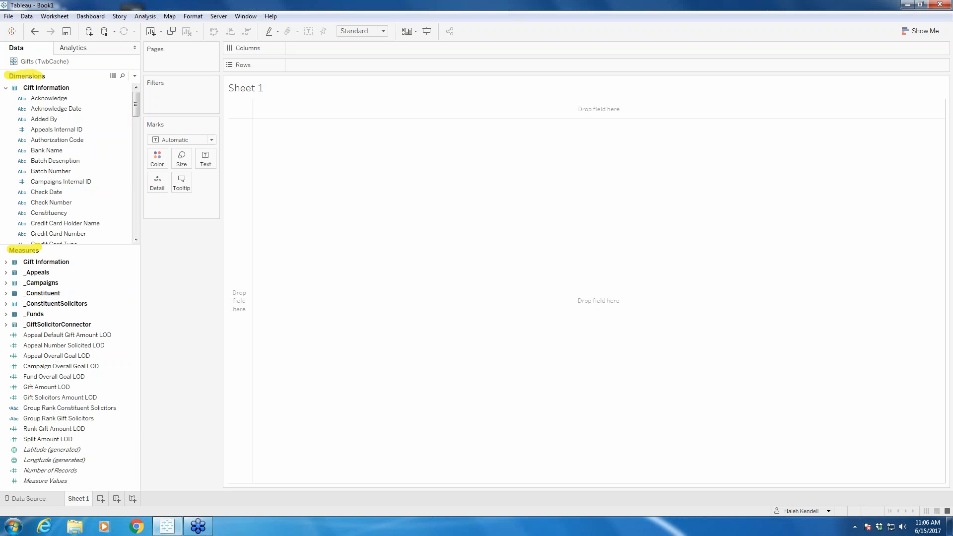
pyautogui.click(6, 88)
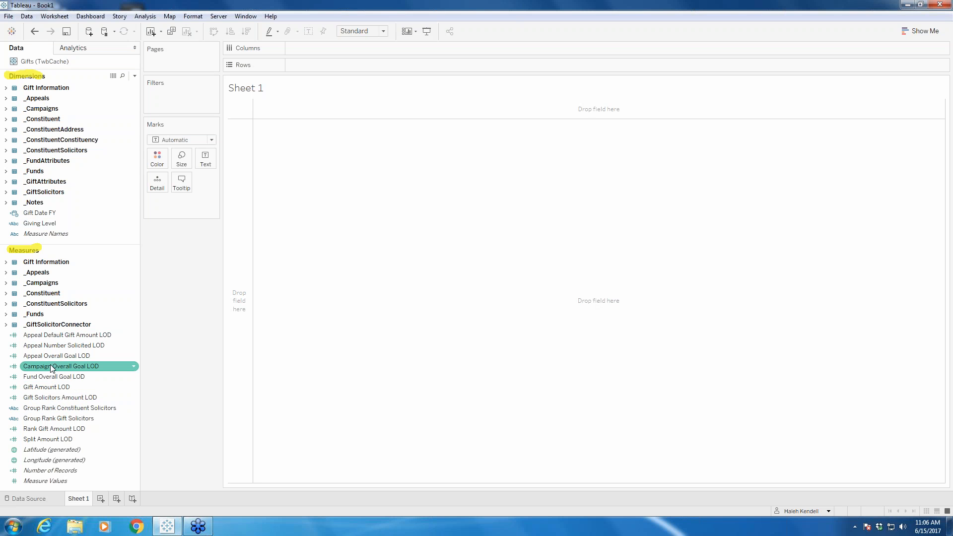
pyautogui.click(7, 88)
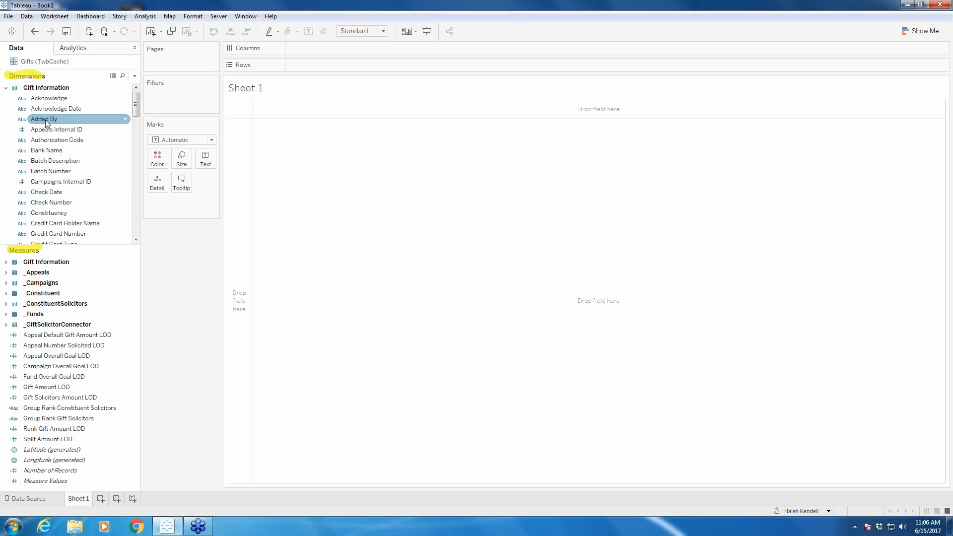
pyautogui.scroll(-1, 45, 157)
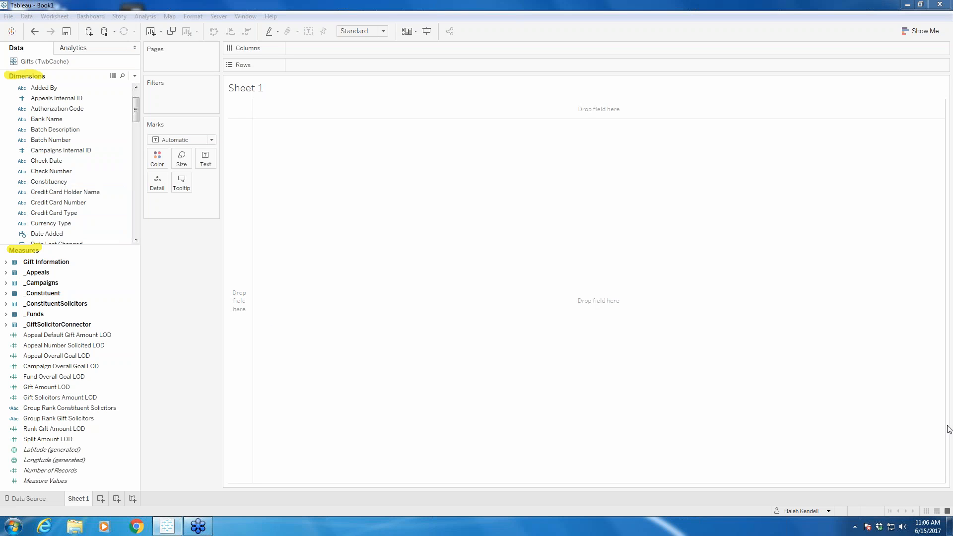
pyautogui.click(6, 263)
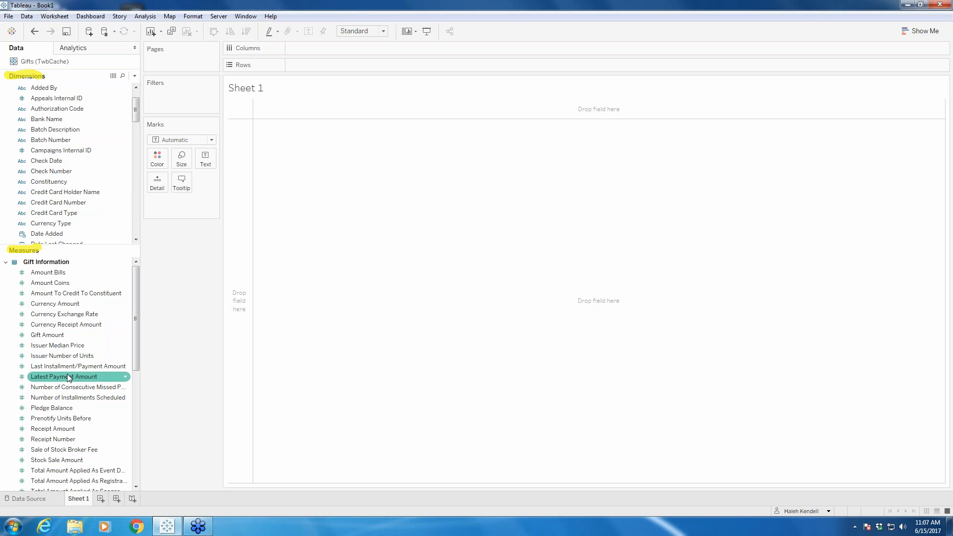
pyautogui.click(6, 262)
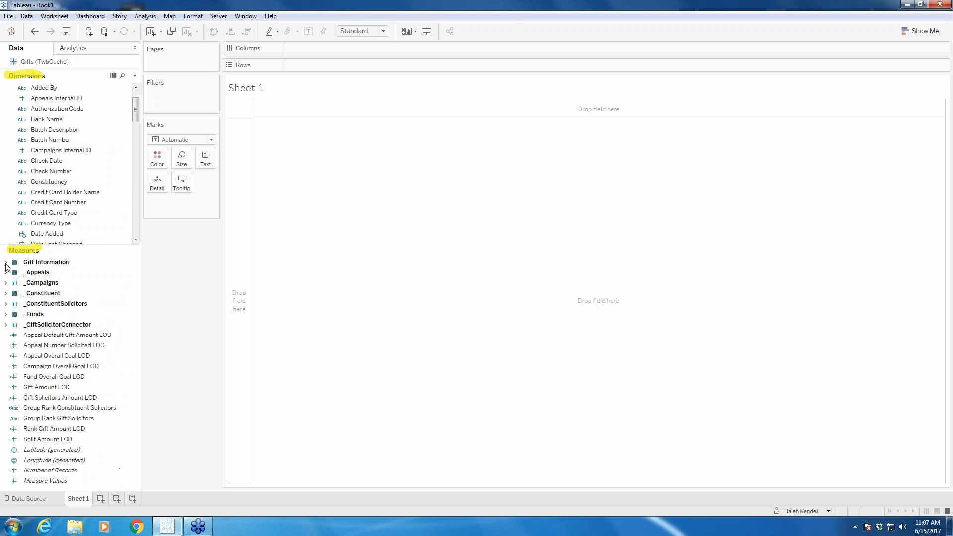
pyautogui.scroll(1, 59, 133)
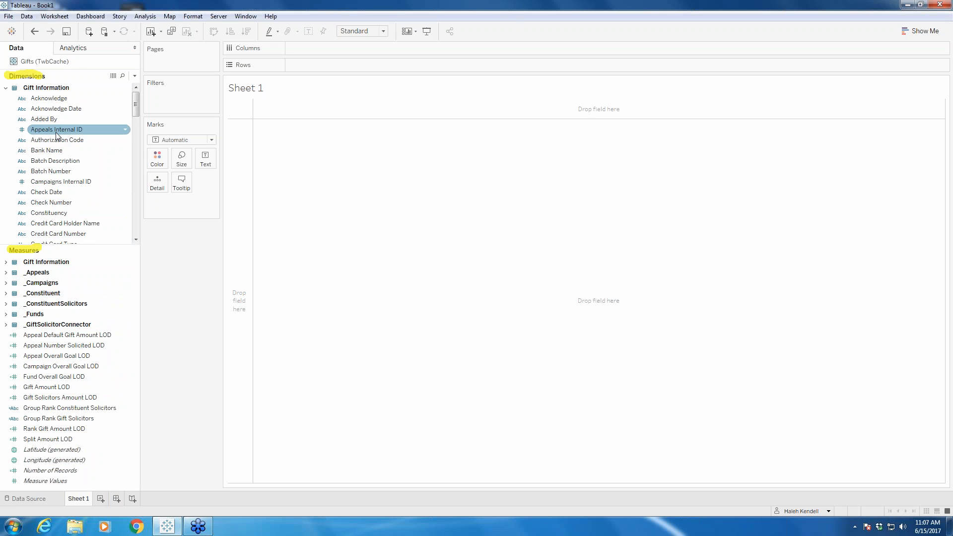
pyautogui.click(6, 88)
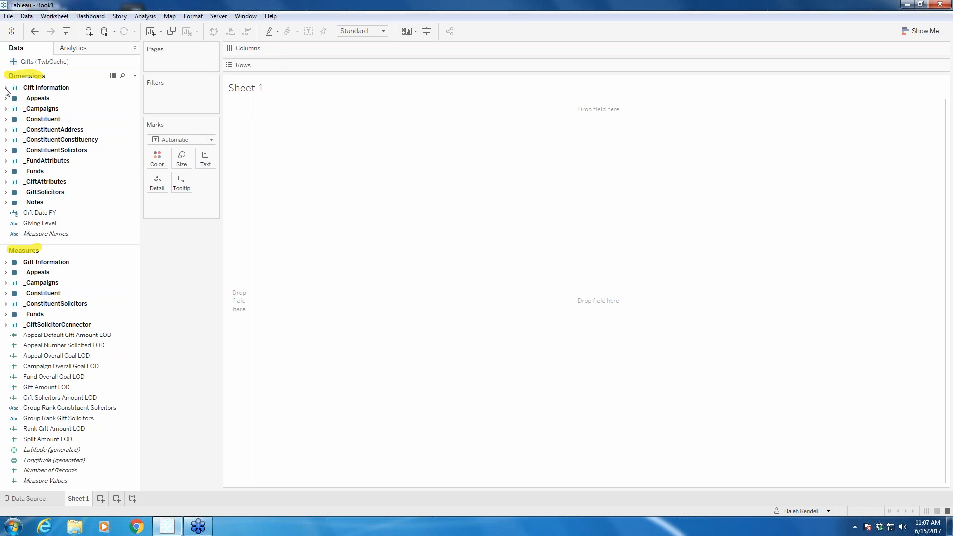
pyautogui.click(77, 213)
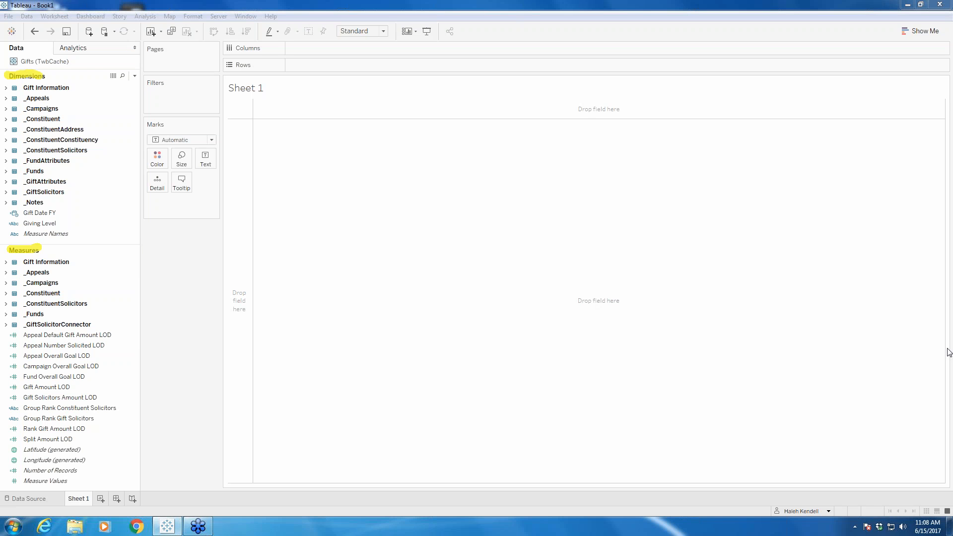
pyautogui.click(882, 401)
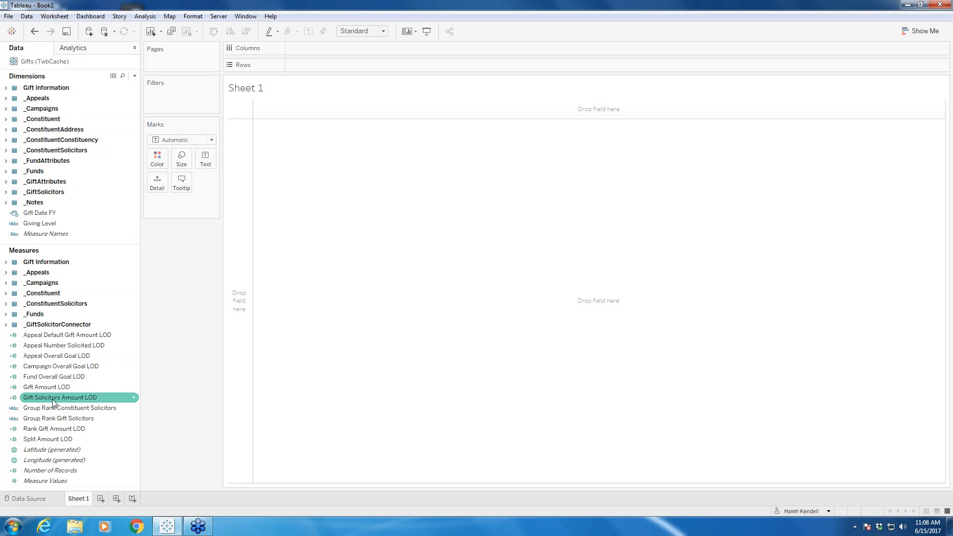
pyautogui.click(40, 225)
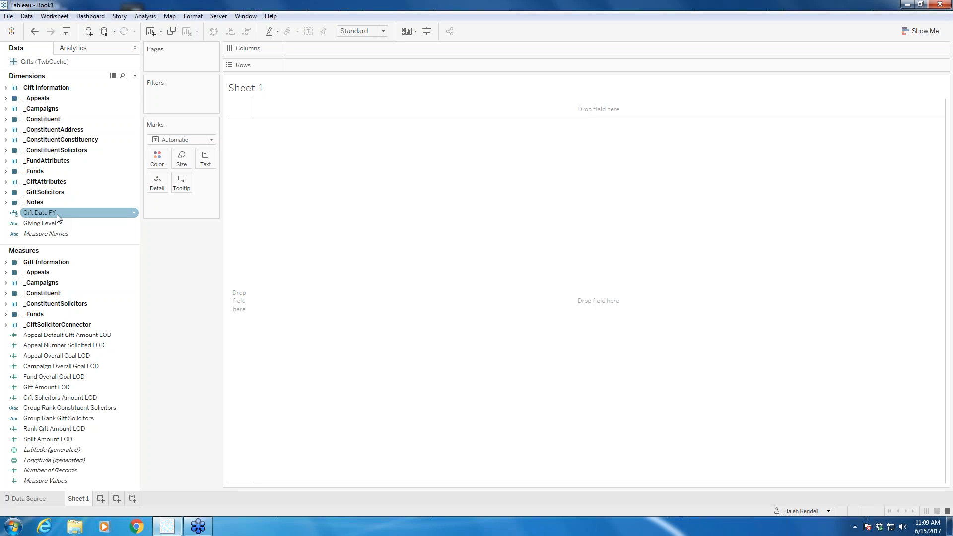
# Step: Place Gift Date FY on Columns and drill it down from year to quarter and month
pyautogui.moveTo(58, 218); pyautogui.dragTo(325, 52)
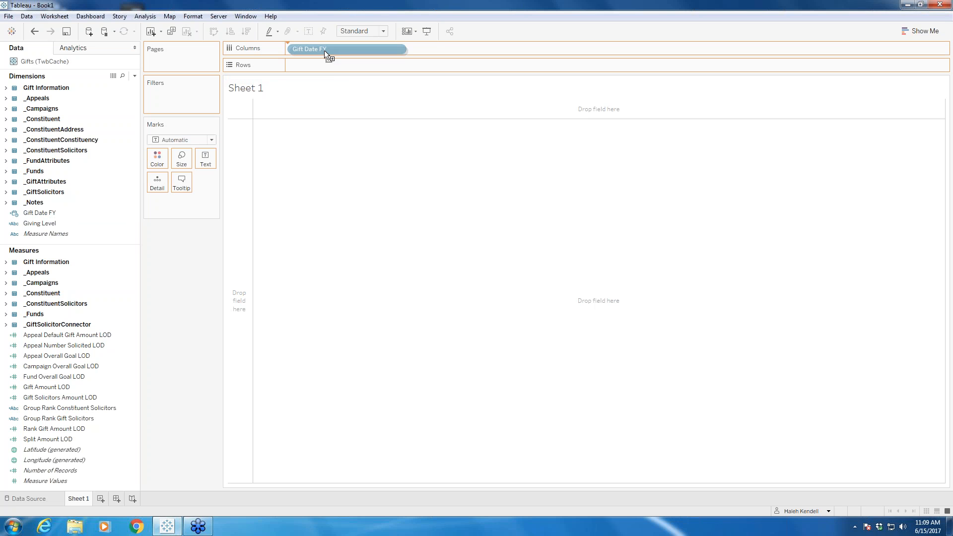
pyautogui.moveTo(324, 51); pyautogui.dragTo(325, 51)
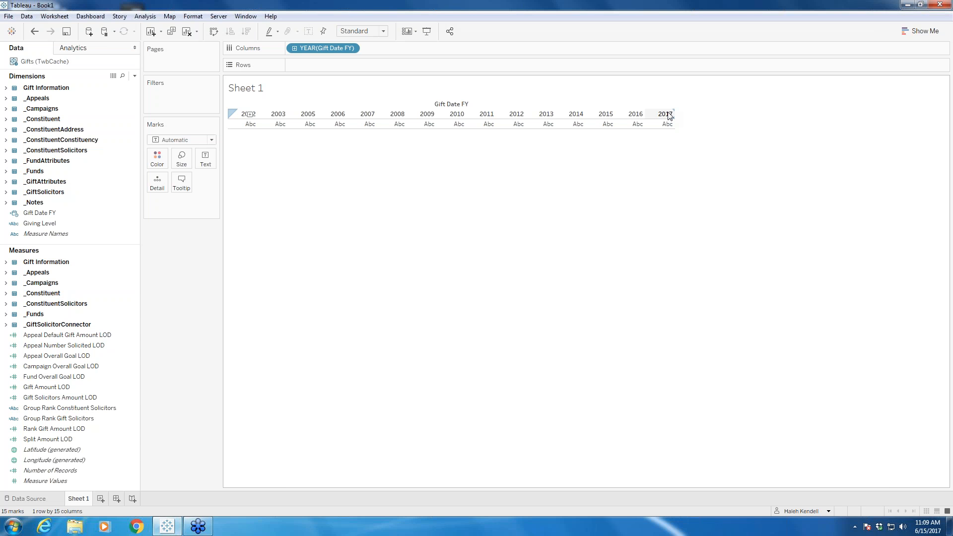
pyautogui.click(294, 48)
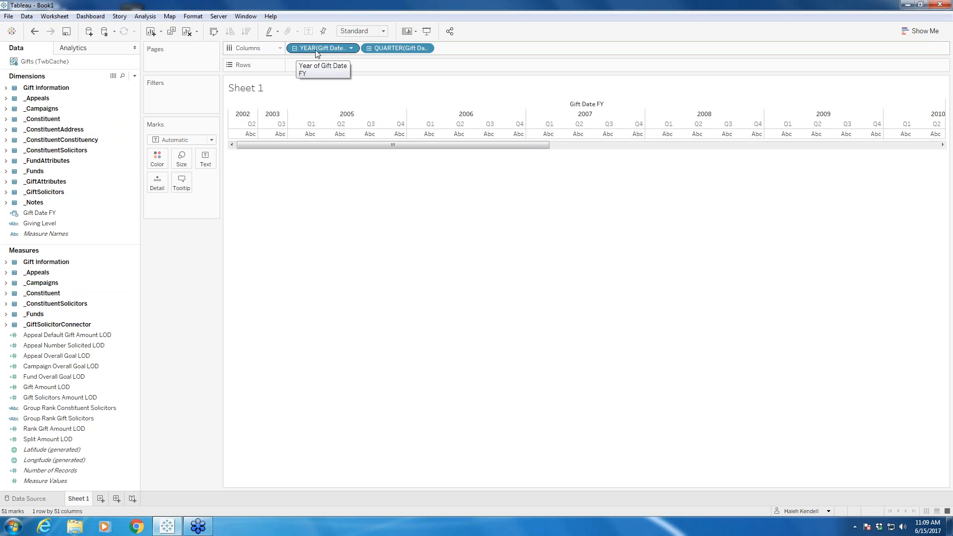
pyautogui.click(369, 48)
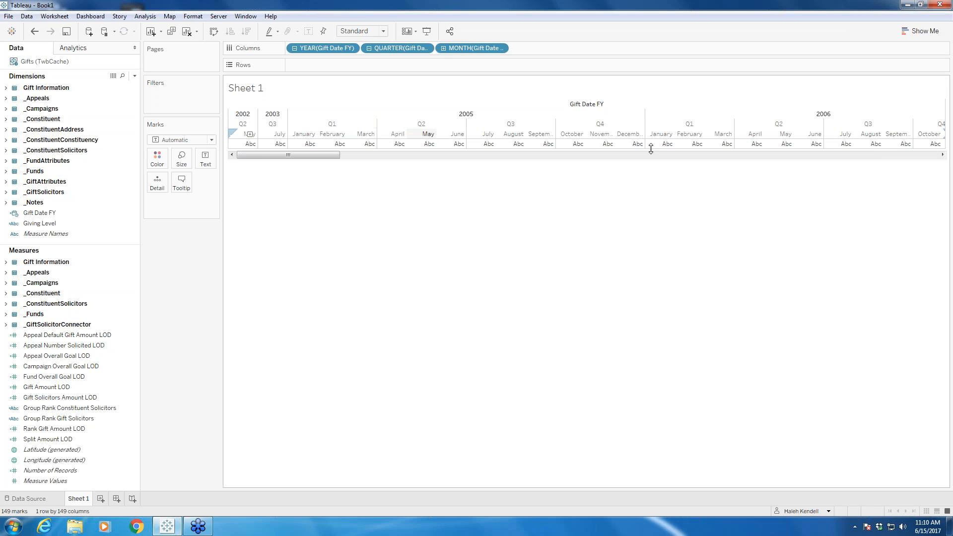
# Step: Remove the quarter and year levels of Gift Date FY from Columns, leaving only the month level
pyautogui.click(426, 48)
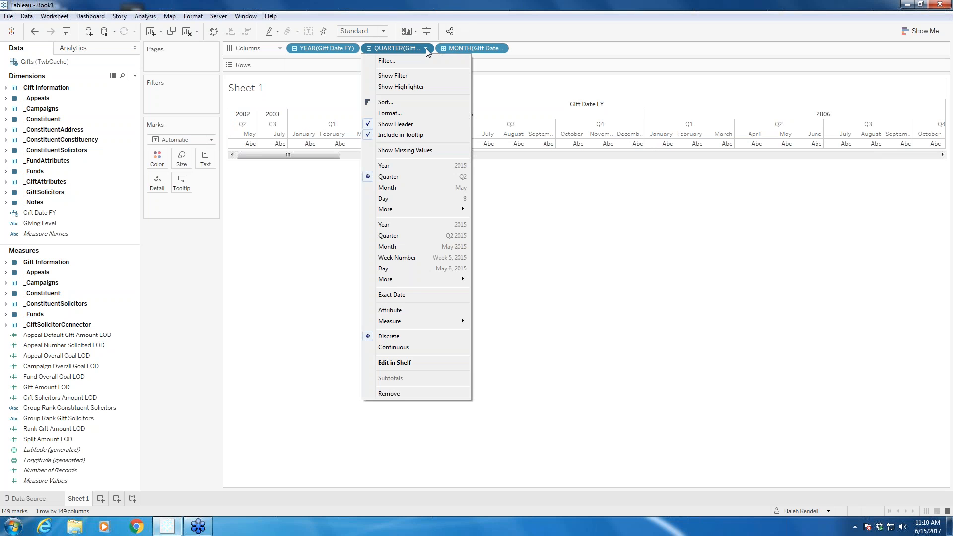
pyautogui.click(388, 393)
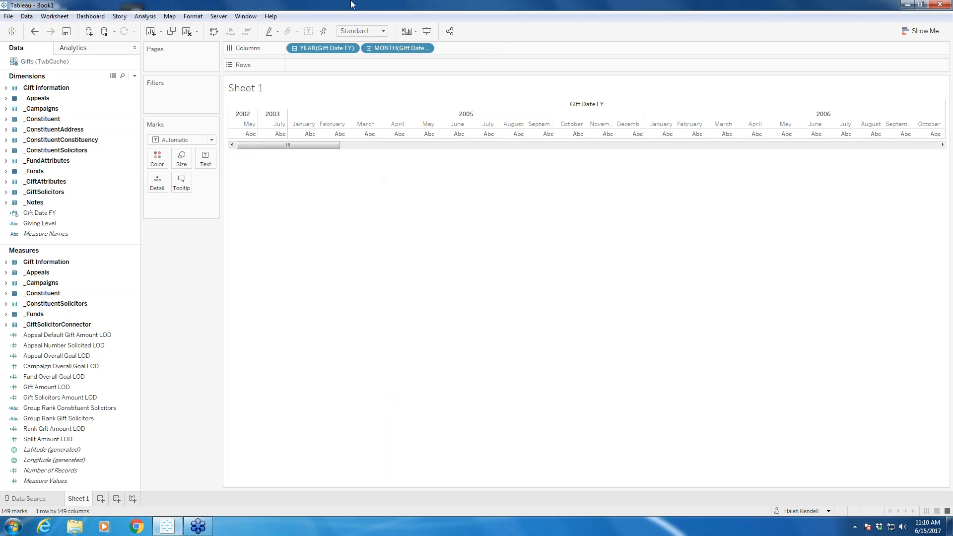
pyautogui.click(350, 48)
pyautogui.click(317, 393)
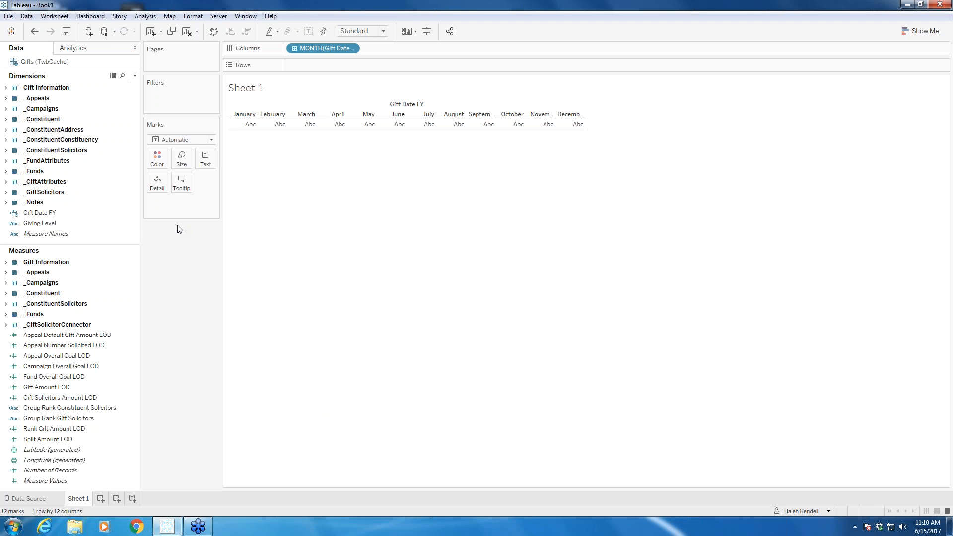
# Step: Filter the sheet on Gift Date FY with a relative date filter covering the last 3 months
pyautogui.click(37, 214)
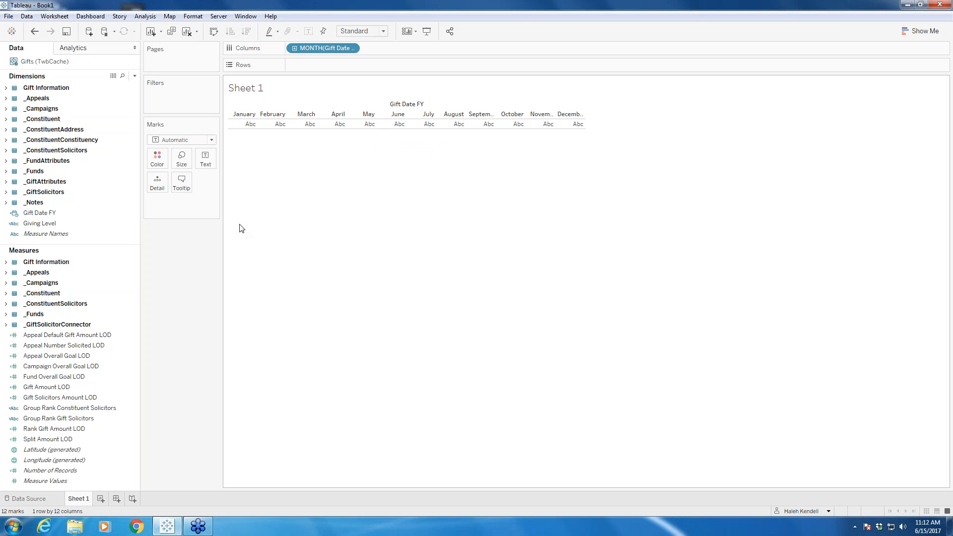
pyautogui.click(43, 215)
pyautogui.moveTo(43, 215); pyautogui.dragTo(168, 95)
pyautogui.click(469, 224)
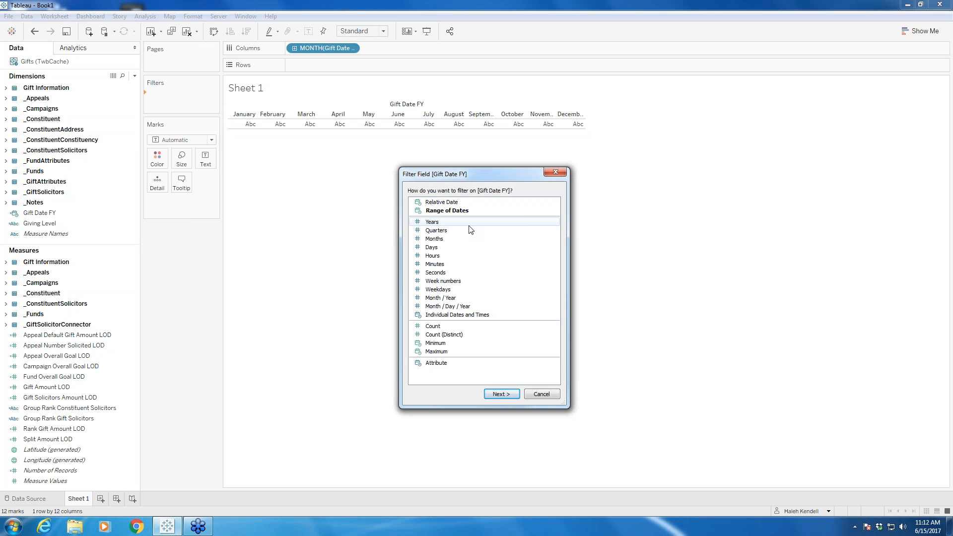
pyautogui.click(468, 211)
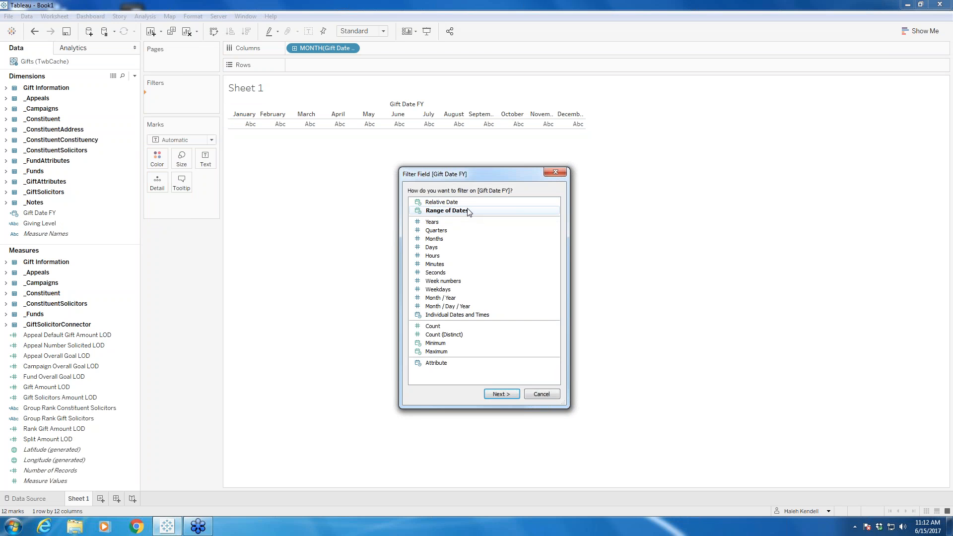
pyautogui.click(469, 204)
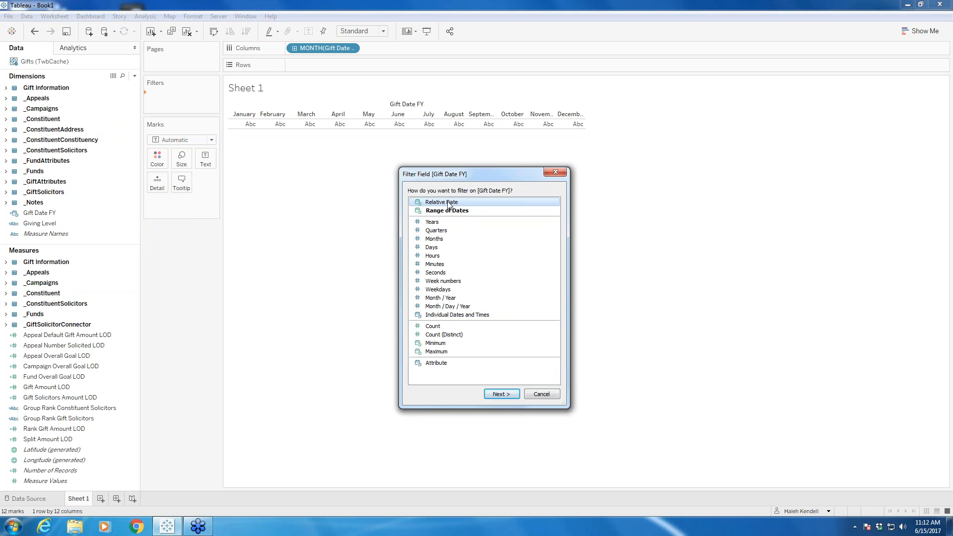
pyautogui.click(494, 396)
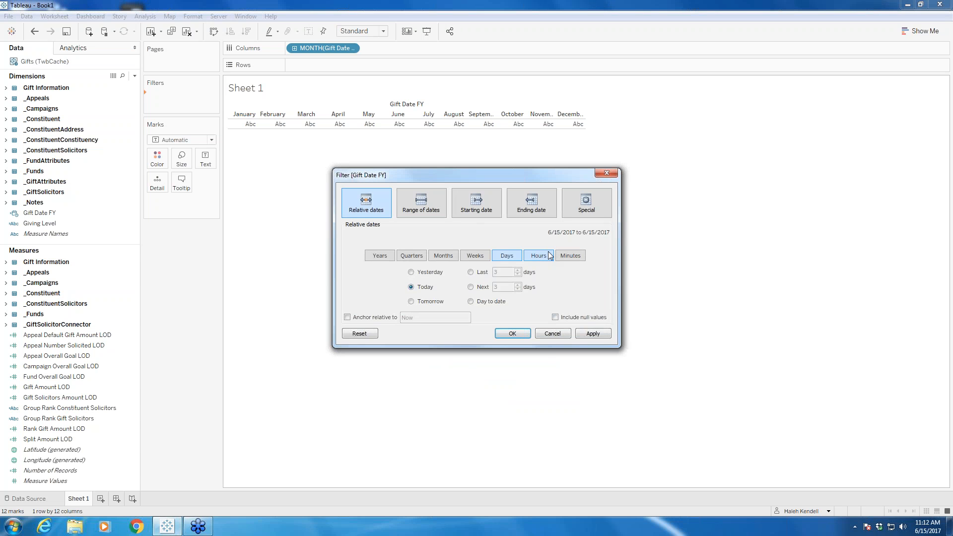
pyautogui.click(454, 257)
pyautogui.click(471, 272)
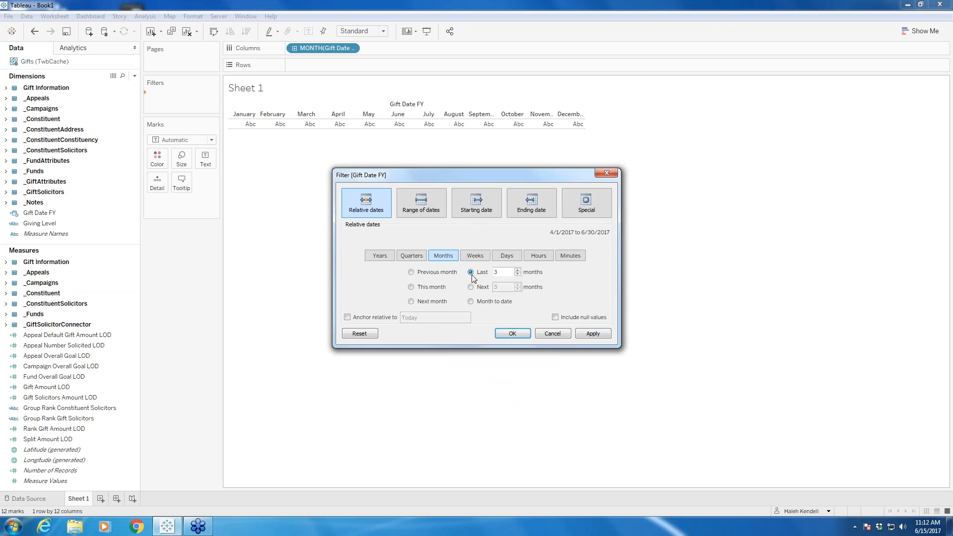
pyautogui.click(504, 335)
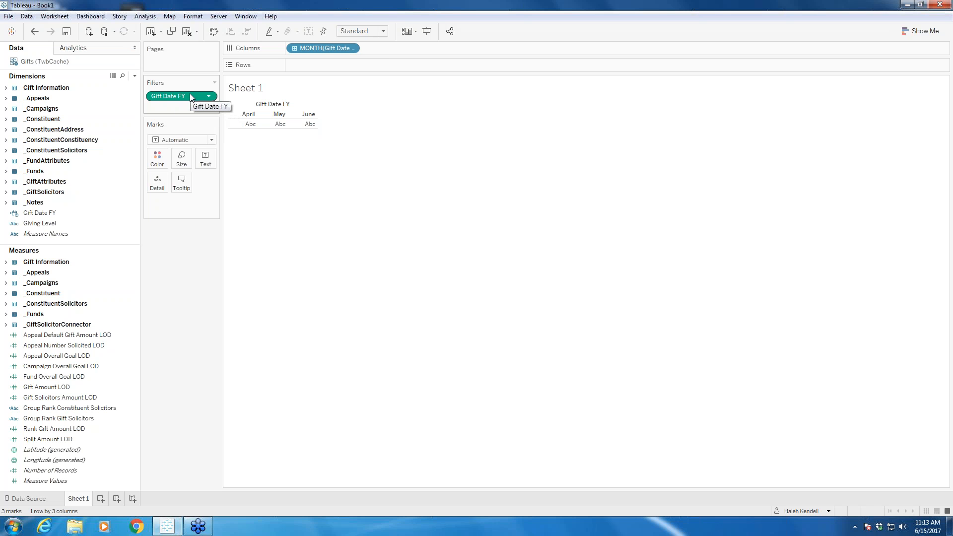
# Step: Change Gift Date FY on Columns from the month level to the continuous Day level with full dates
pyautogui.click(352, 49)
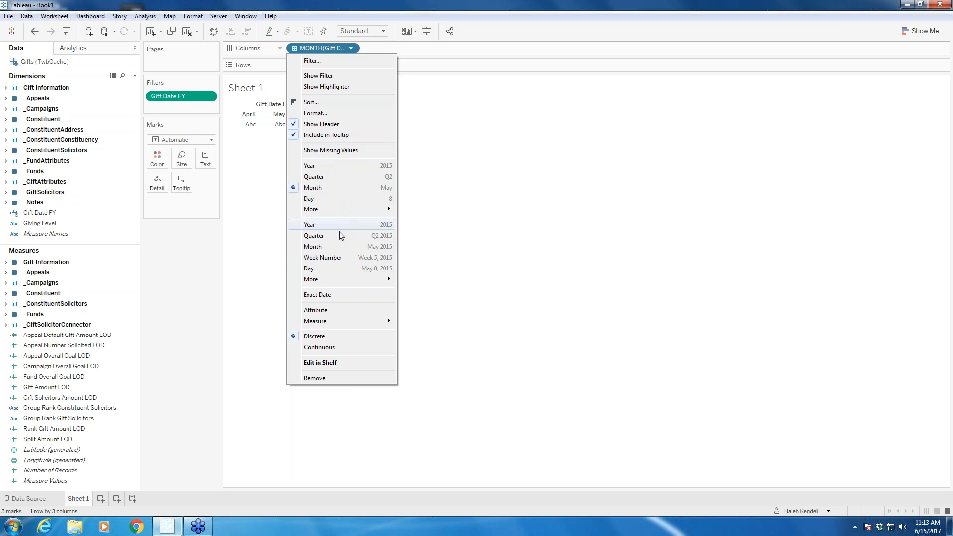
pyautogui.click(310, 270)
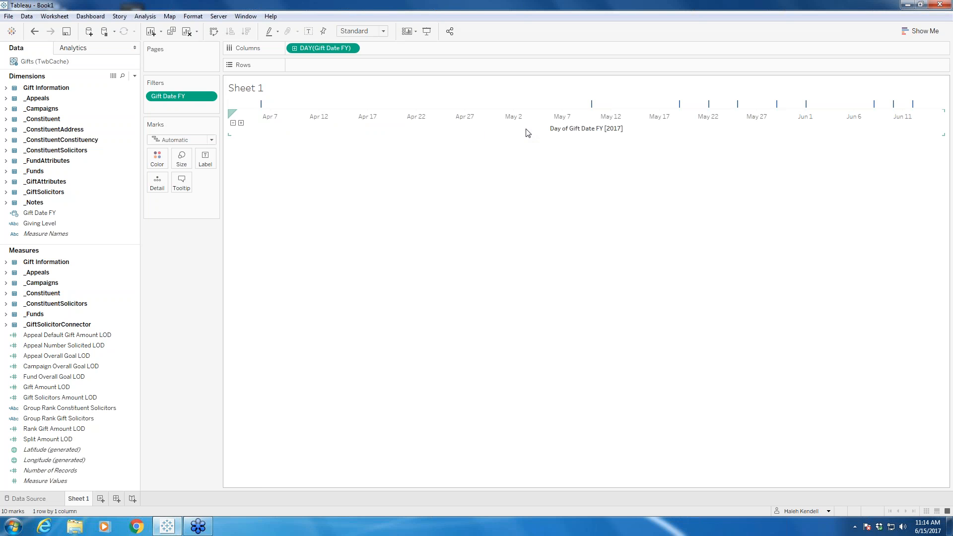
pyautogui.moveTo(593, 106)
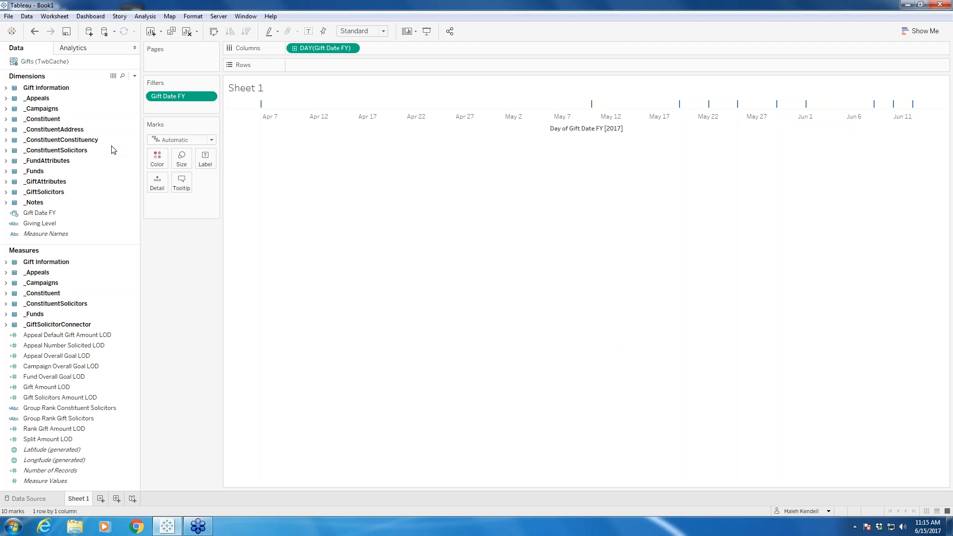
# Step: Add Name (Constituent Information) from the _Constituent folder to Rows, widening the field list and the name column to fit
pyautogui.click(6, 119)
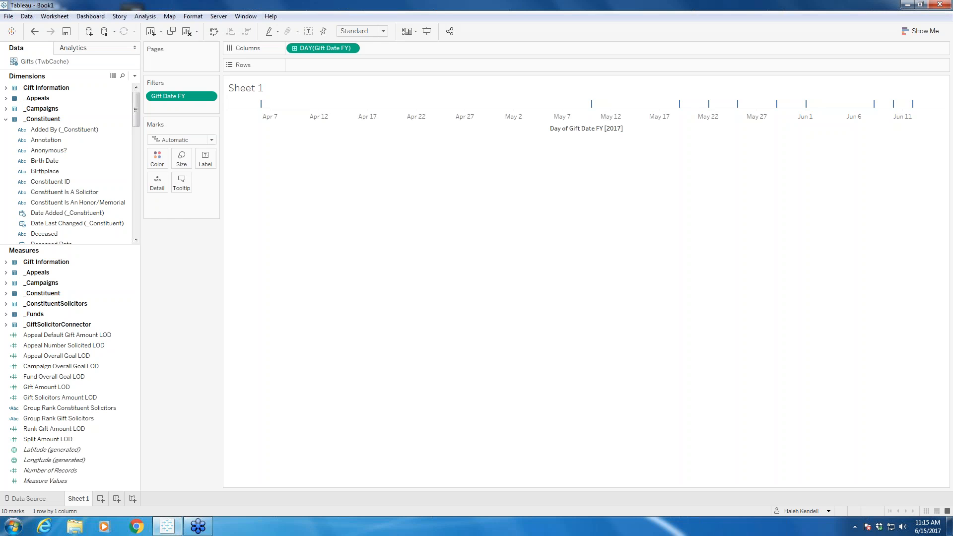
pyautogui.moveTo(141, 180); pyautogui.dragTo(187, 179)
pyautogui.scroll(-6, 82, 167)
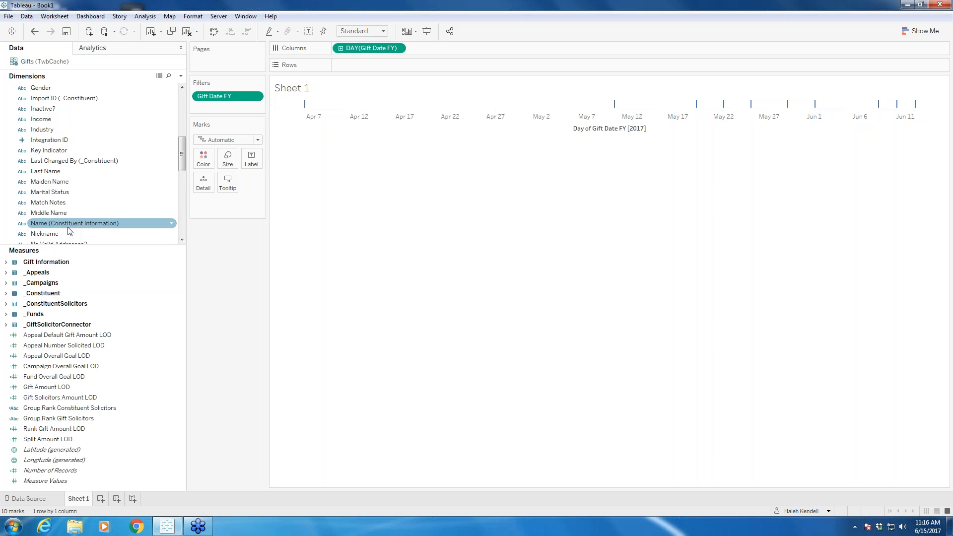
pyautogui.moveTo(69, 229); pyautogui.dragTo(392, 64)
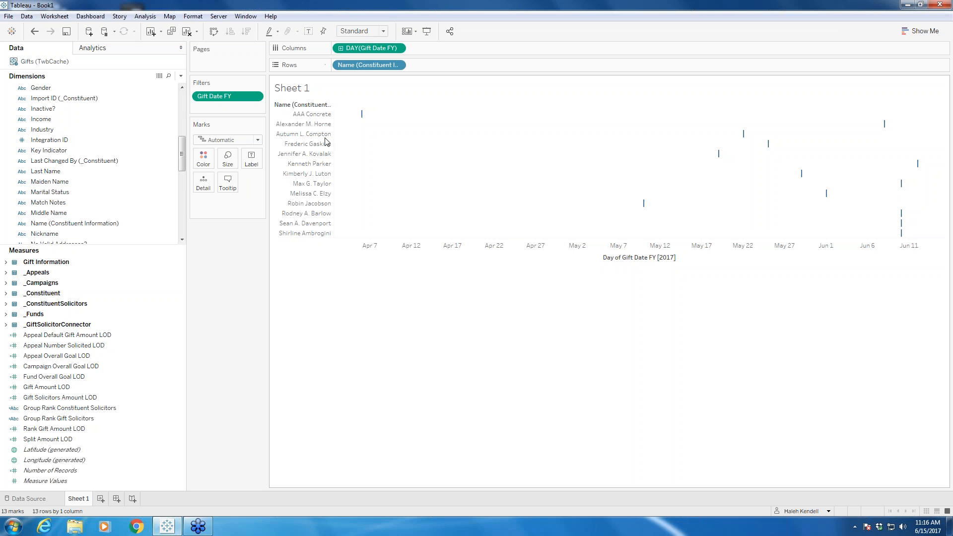
pyautogui.moveTo(341, 123); pyautogui.dragTo(378, 123)
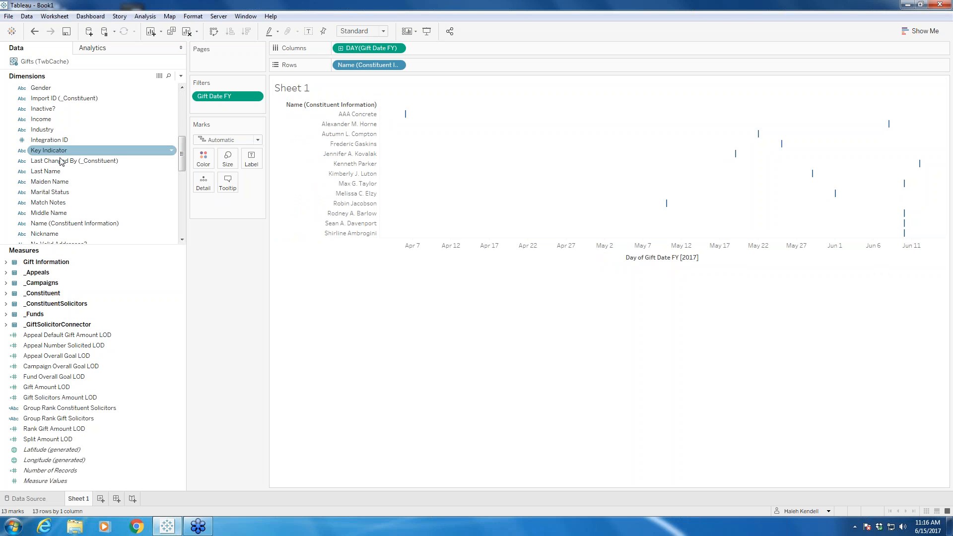
pyautogui.scroll(5, 50, 162)
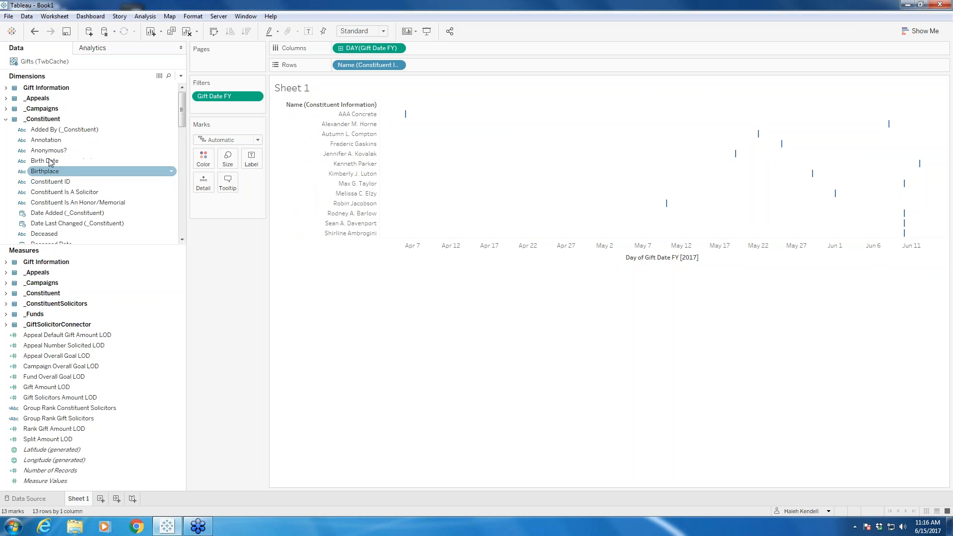
pyautogui.click(6, 120)
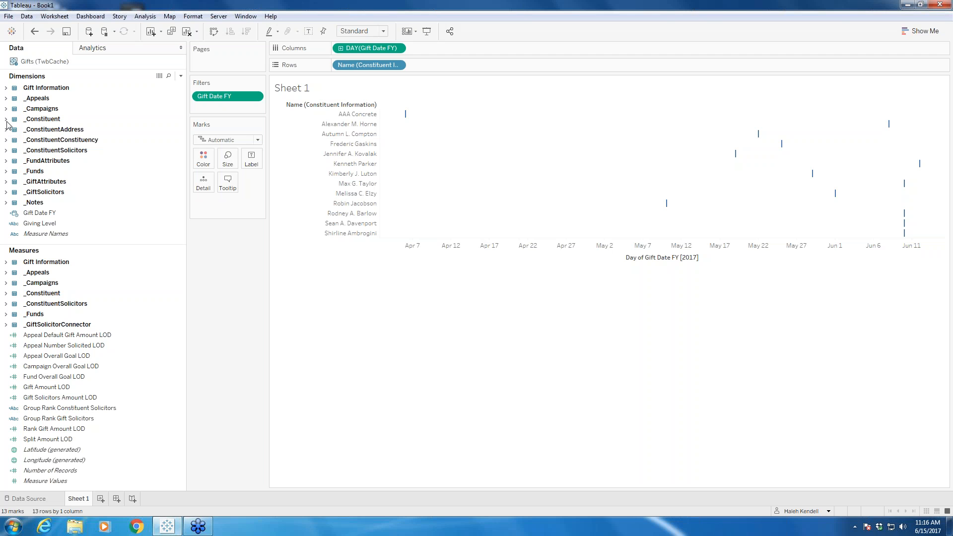
pyautogui.click(6, 151)
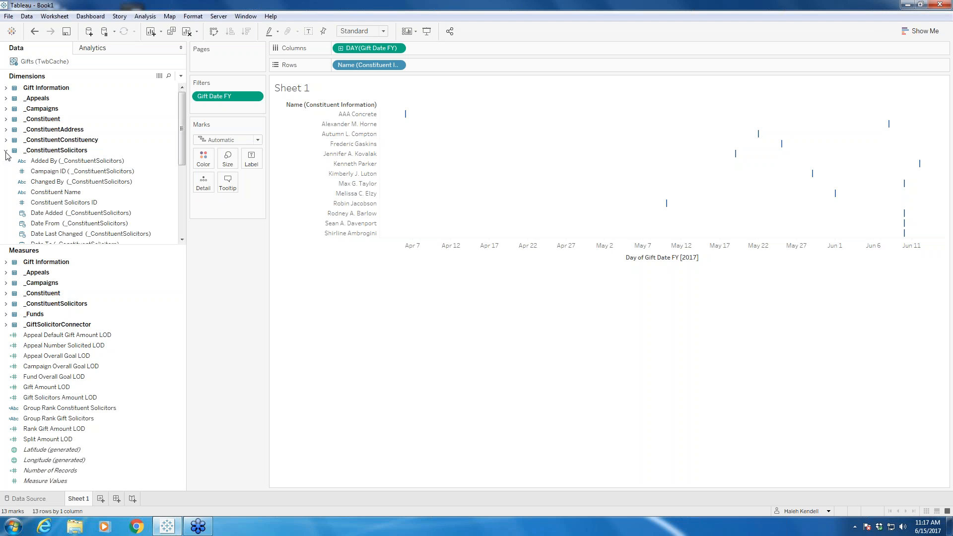
pyautogui.scroll(-1, 96, 189)
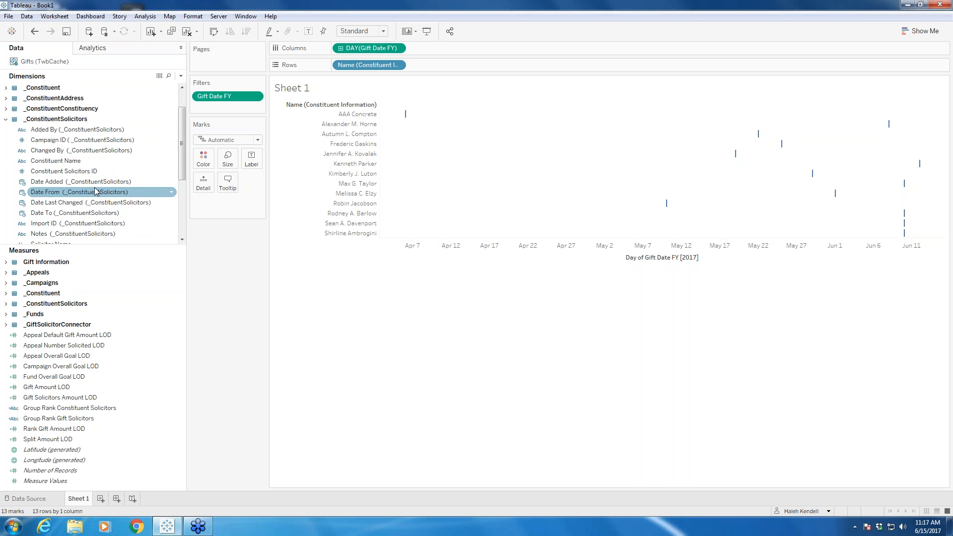
pyautogui.scroll(-1, 96, 192)
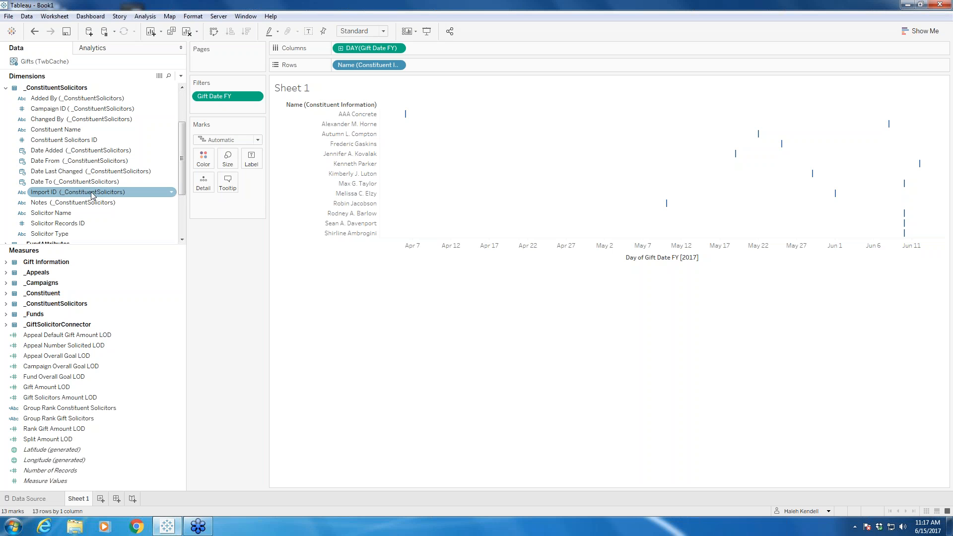
pyautogui.scroll(2, 92, 195)
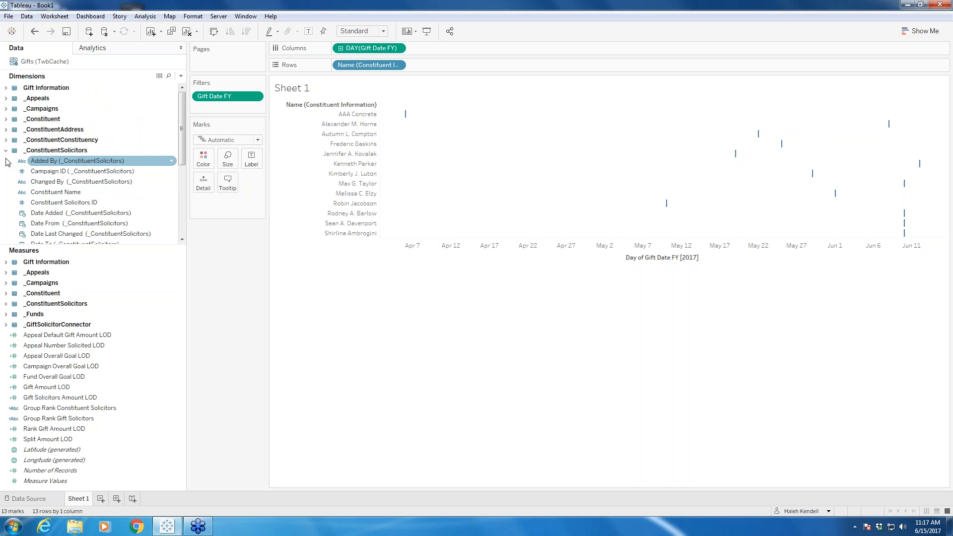
pyautogui.click(6, 150)
# Step: Add Name (_GiftSolicitors) to Rows after the constituent name and widen its column to fit the full header
pyautogui.click(6, 192)
pyautogui.scroll(-2, 90, 188)
pyautogui.click(90, 172)
pyautogui.click(59, 192)
pyautogui.moveTo(59, 194); pyautogui.dragTo(452, 70)
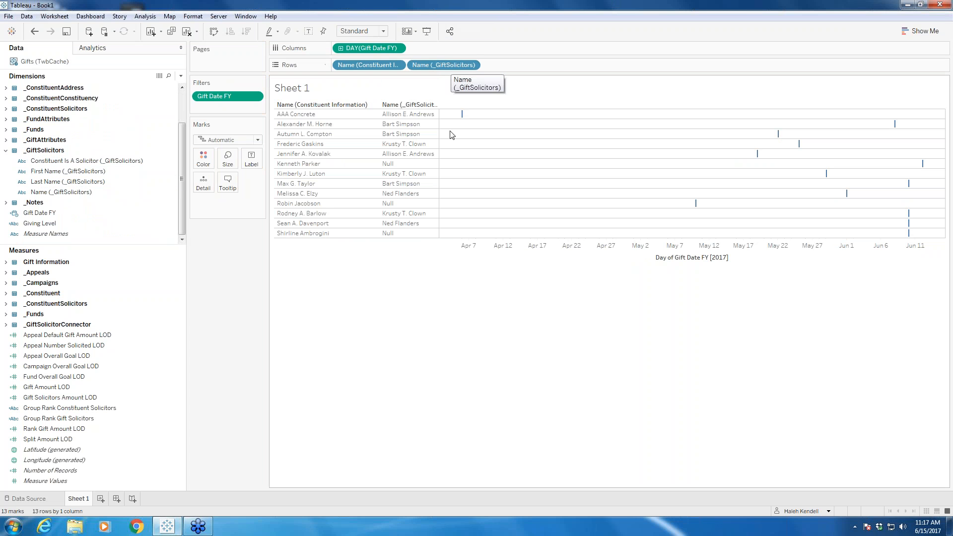
pyautogui.moveTo(439, 125); pyautogui.dragTo(453, 123)
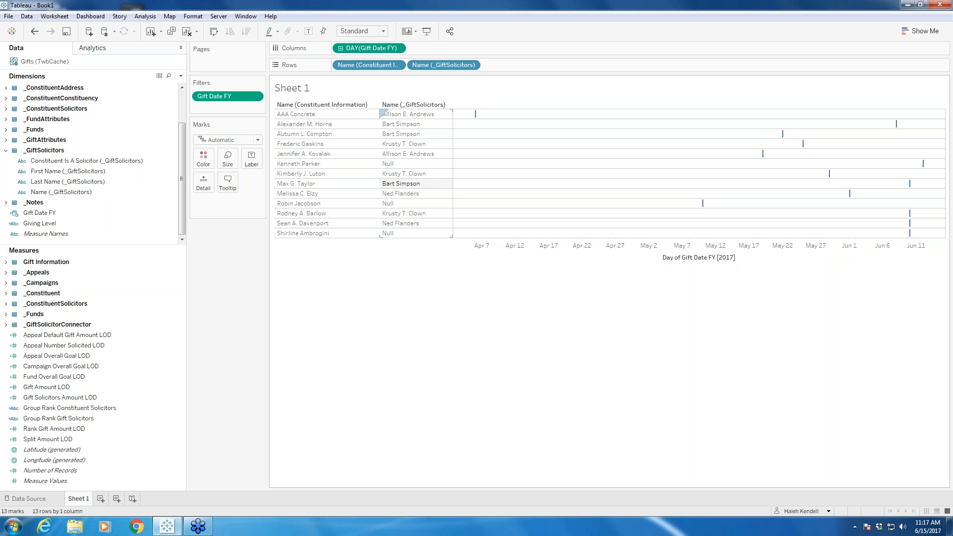
pyautogui.click(6, 151)
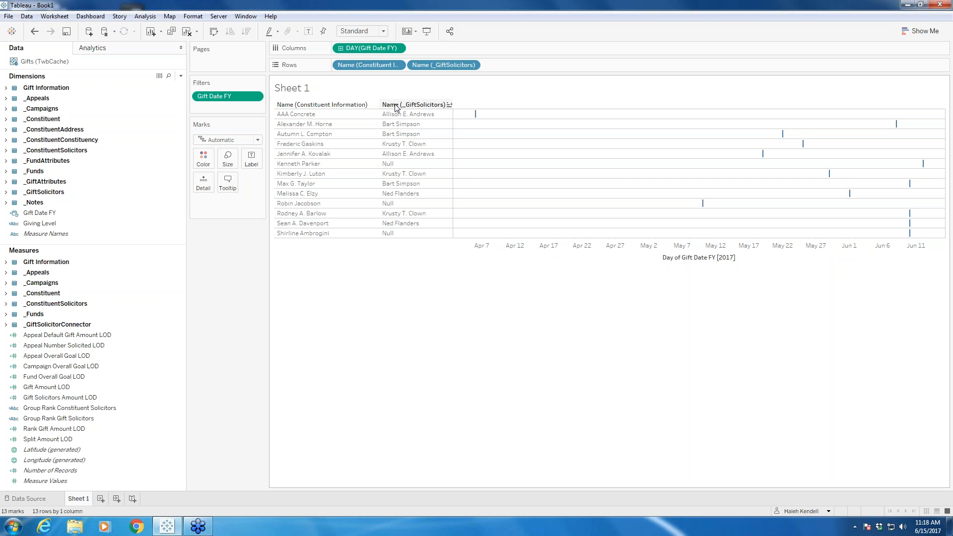
# Step: Add Gift Type and Gift Subtype from the Gift Information dimensions to Rows and widen the Gift Type column
pyautogui.click(7, 89)
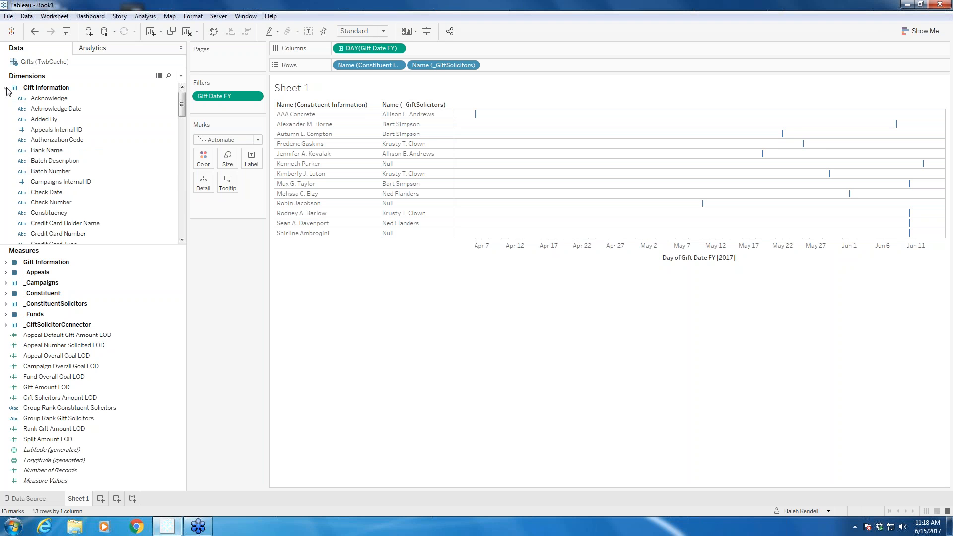
pyautogui.scroll(-4, 82, 130)
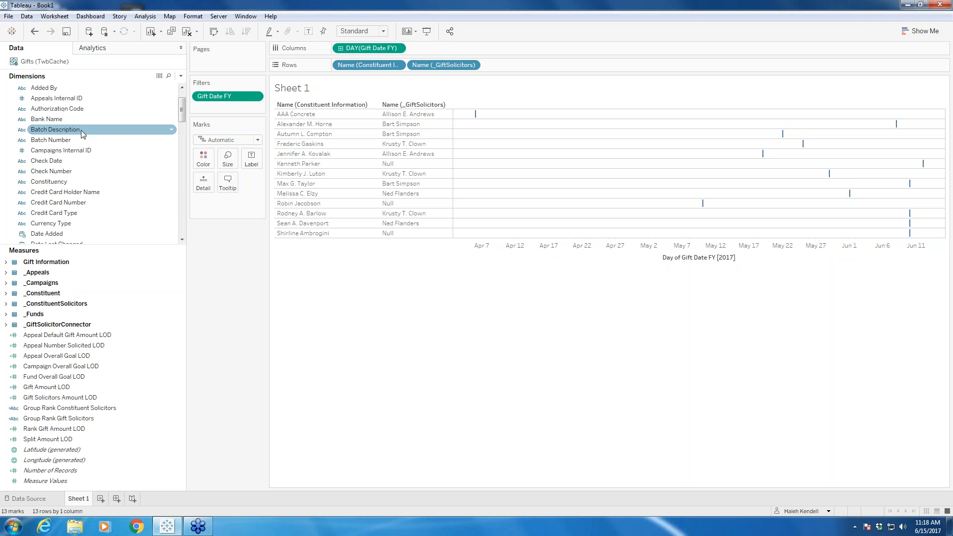
pyautogui.scroll(-1, 82, 134)
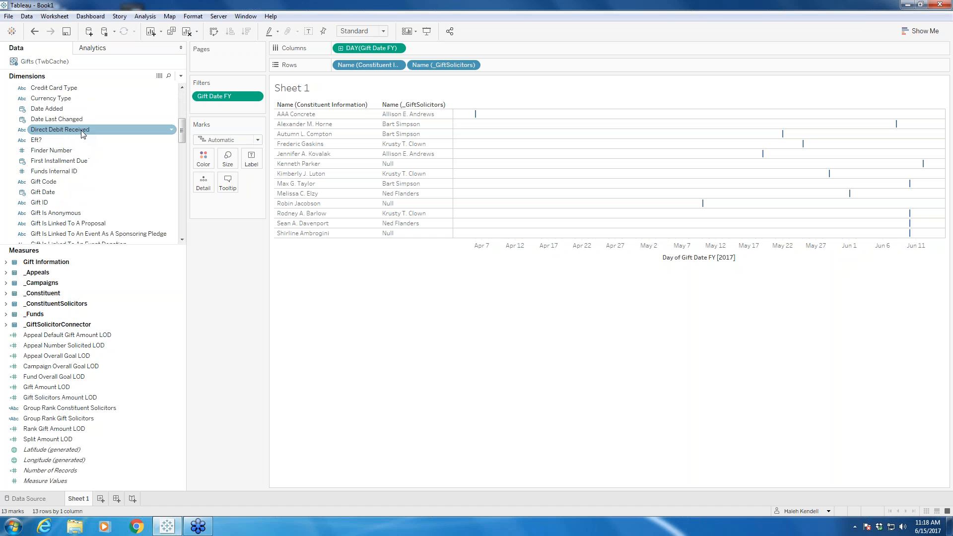
pyautogui.scroll(-3, 61, 170)
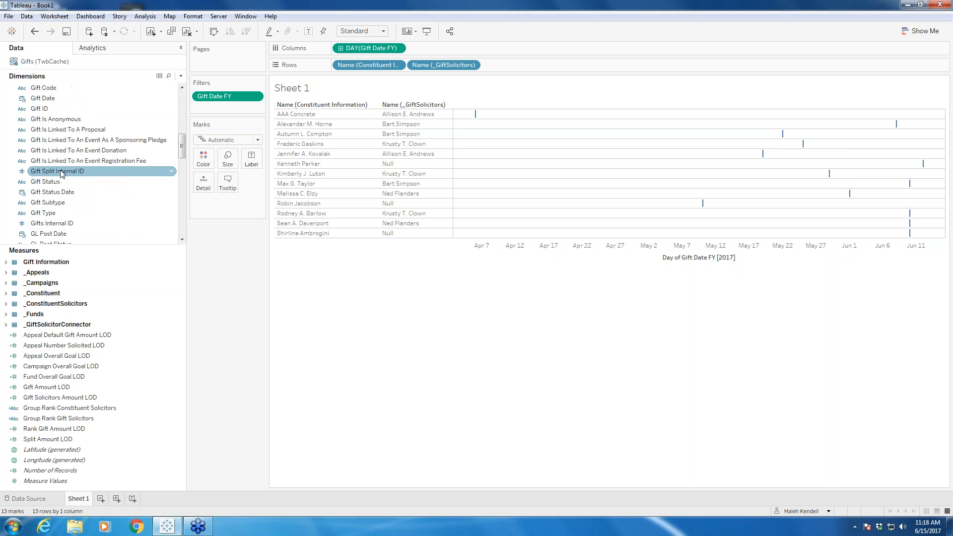
pyautogui.moveTo(45, 213); pyautogui.dragTo(503, 64)
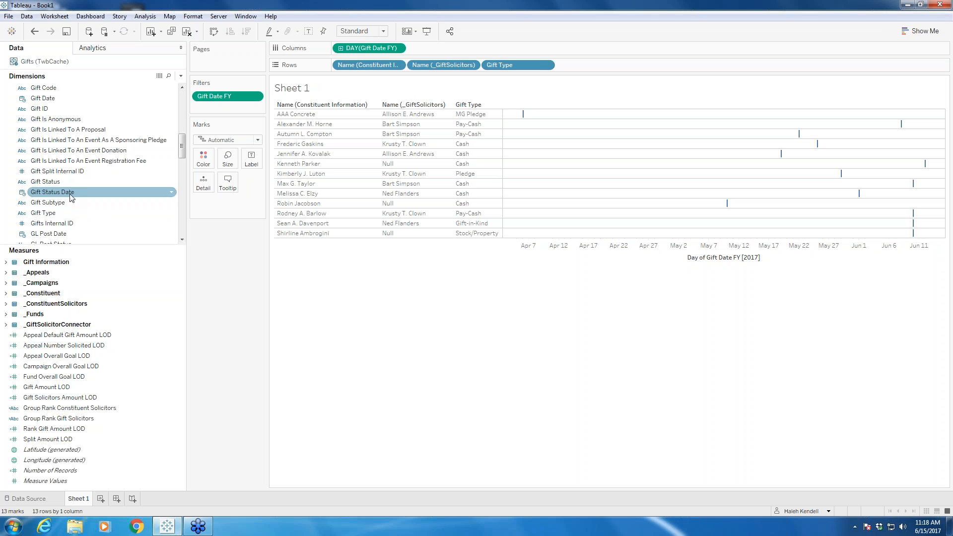
pyautogui.moveTo(45, 203); pyautogui.dragTo(618, 70)
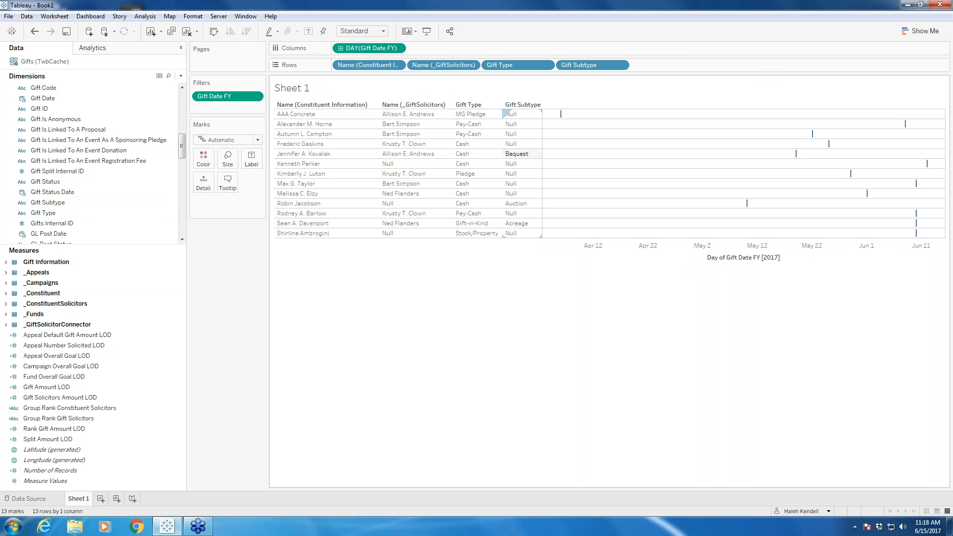
pyautogui.moveTo(503, 156); pyautogui.dragTo(512, 153)
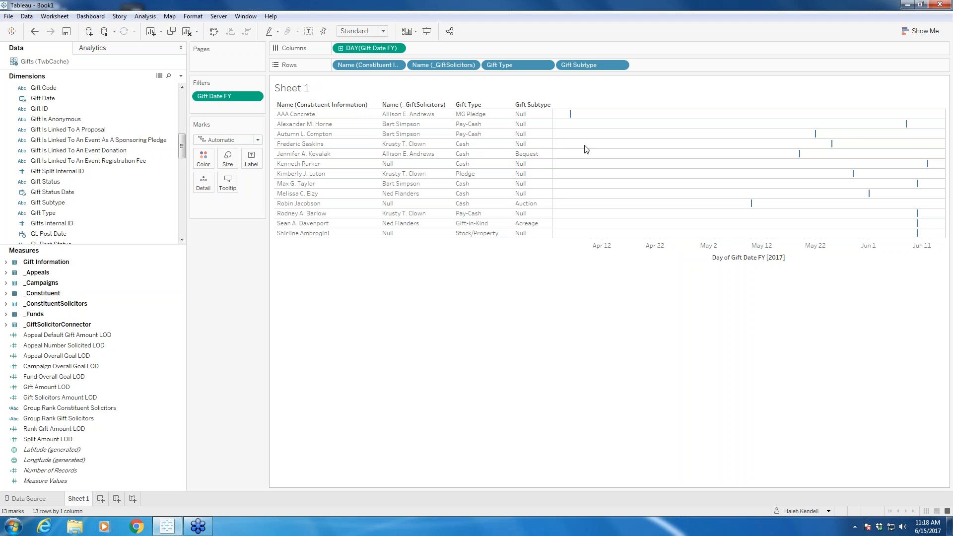
# Step: Inspect the details of individual gift marks on the timeline and collapse the Gift Information folder
pyautogui.moveTo(576, 121)
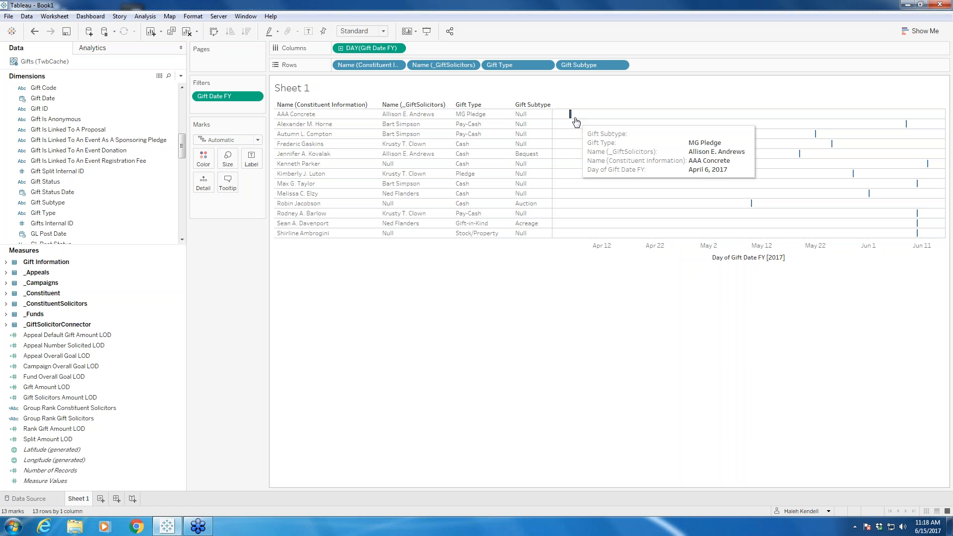
pyautogui.moveTo(816, 134)
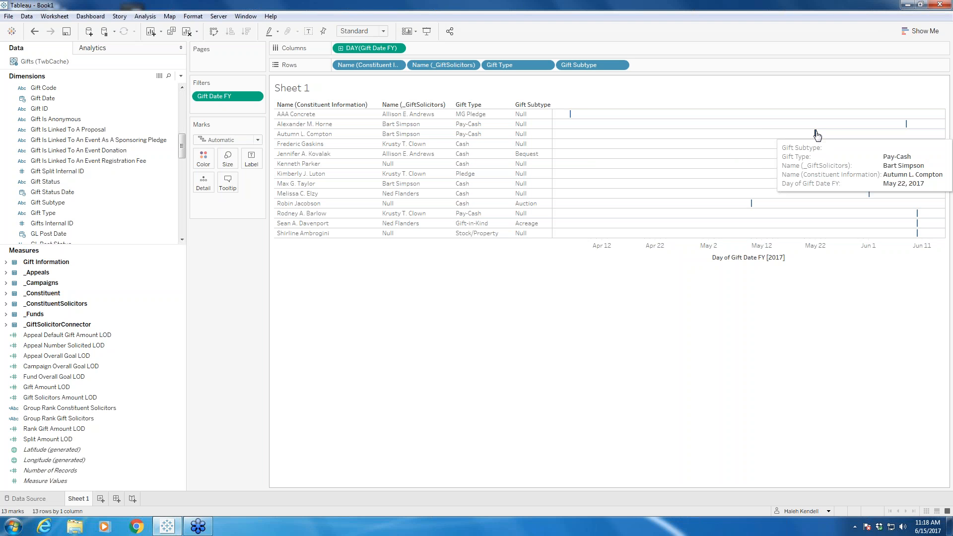
pyautogui.moveTo(751, 204)
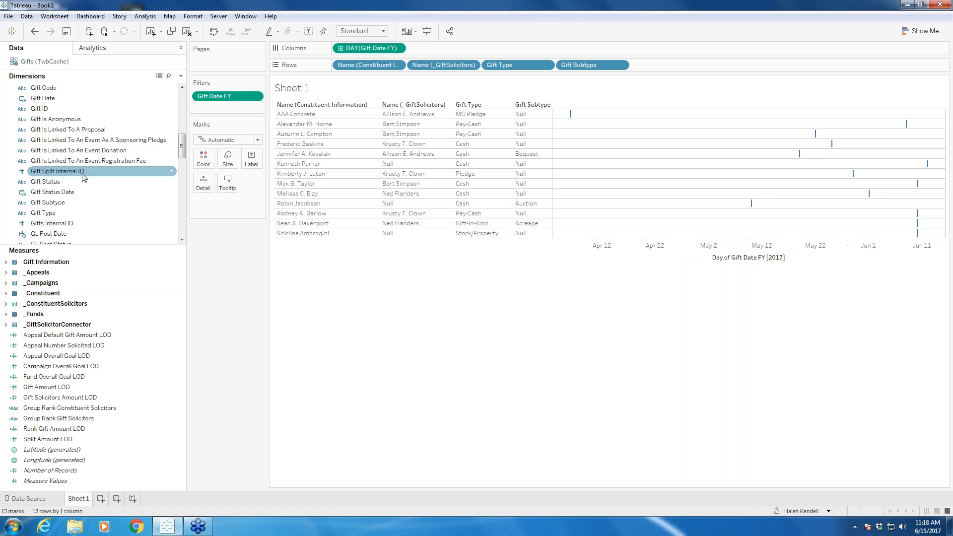
pyautogui.scroll(10, 84, 177)
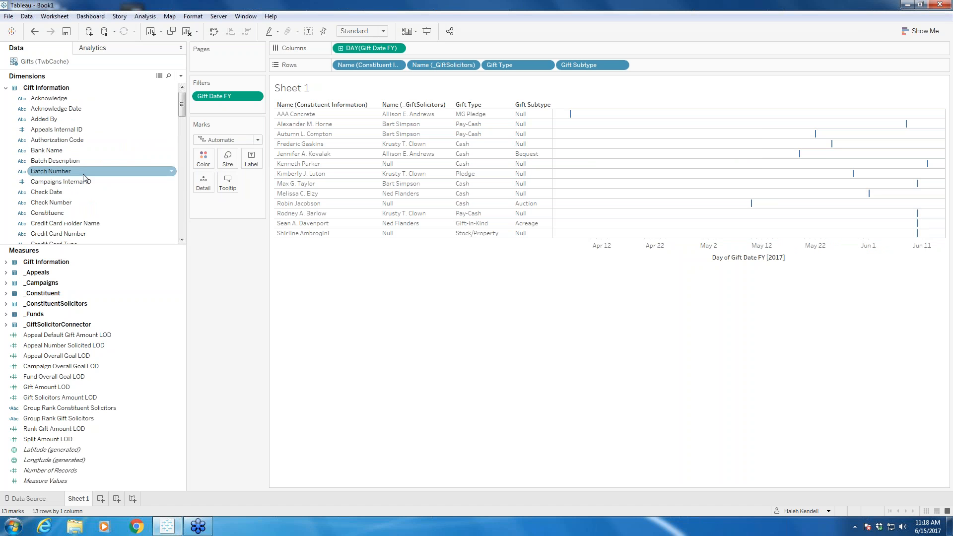
pyautogui.click(6, 88)
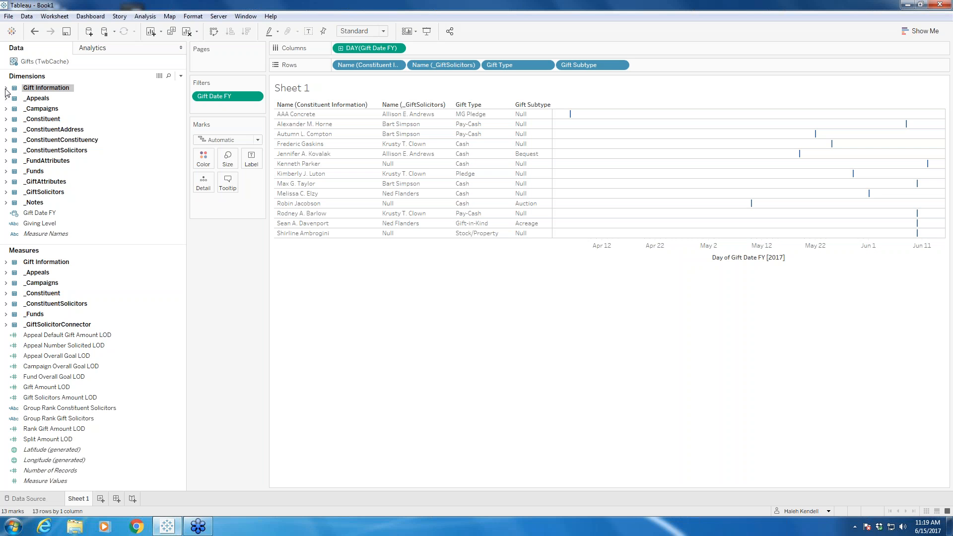
# Step: Label the gift marks on the timeline with the Gift Amount LOD measure
pyautogui.click(67, 367)
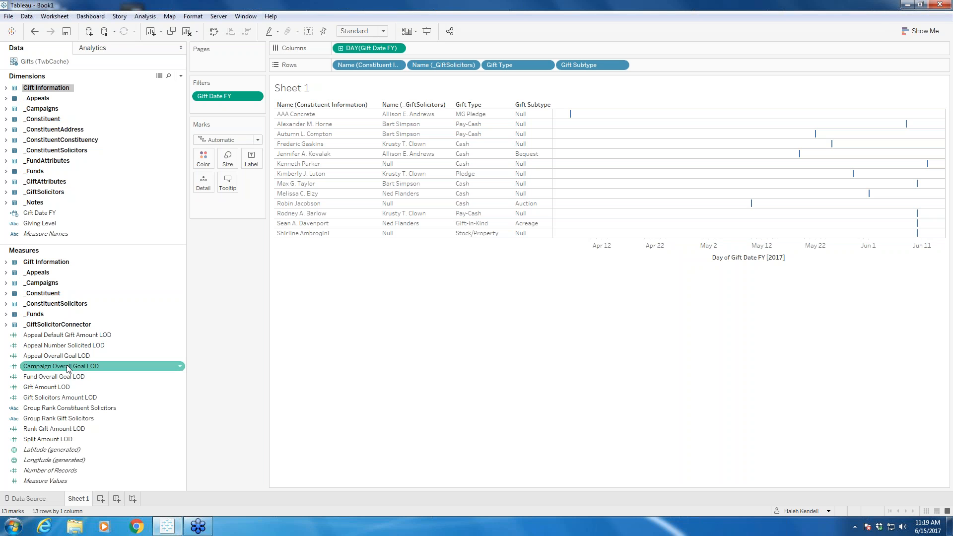
pyautogui.click(84, 378)
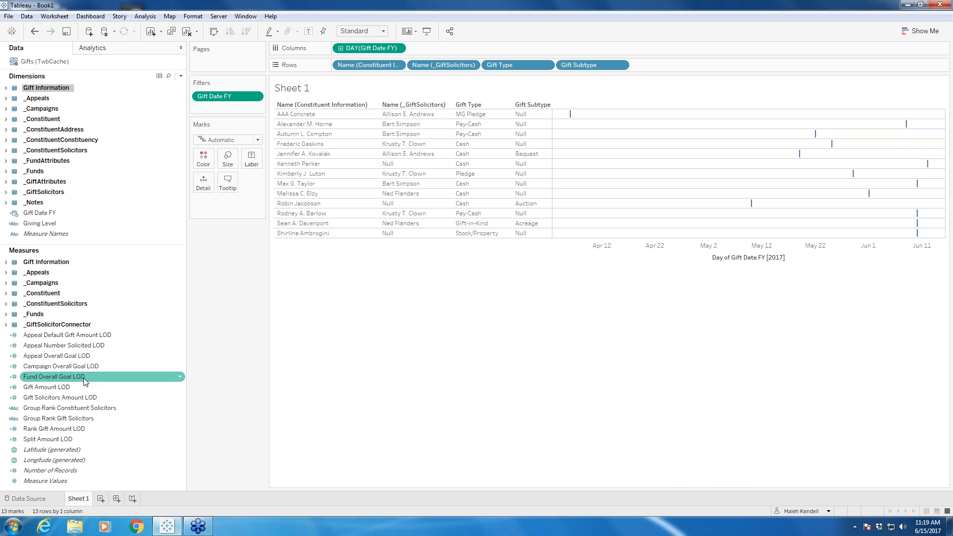
pyautogui.click(68, 386)
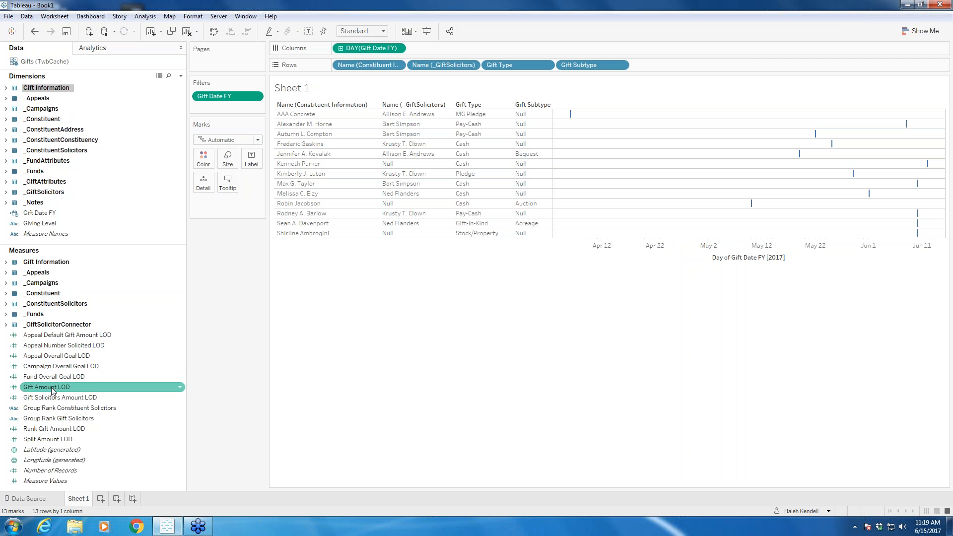
pyautogui.moveTo(51, 386); pyautogui.dragTo(296, 79)
pyautogui.moveTo(53, 387); pyautogui.dragTo(245, 164)
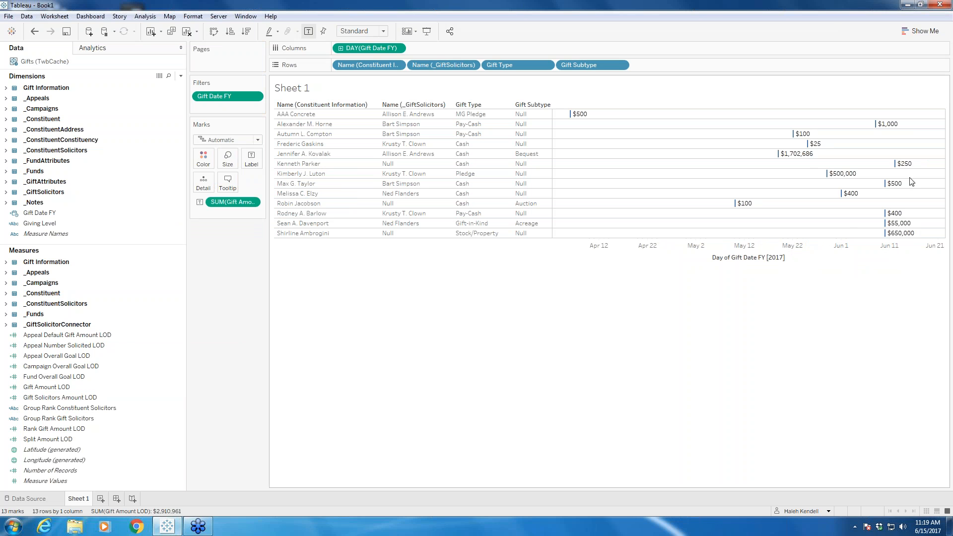
# Step: Change the mark type to Circle and color the marks by Gift Amount LOD
pyautogui.click(258, 139)
pyautogui.click(223, 202)
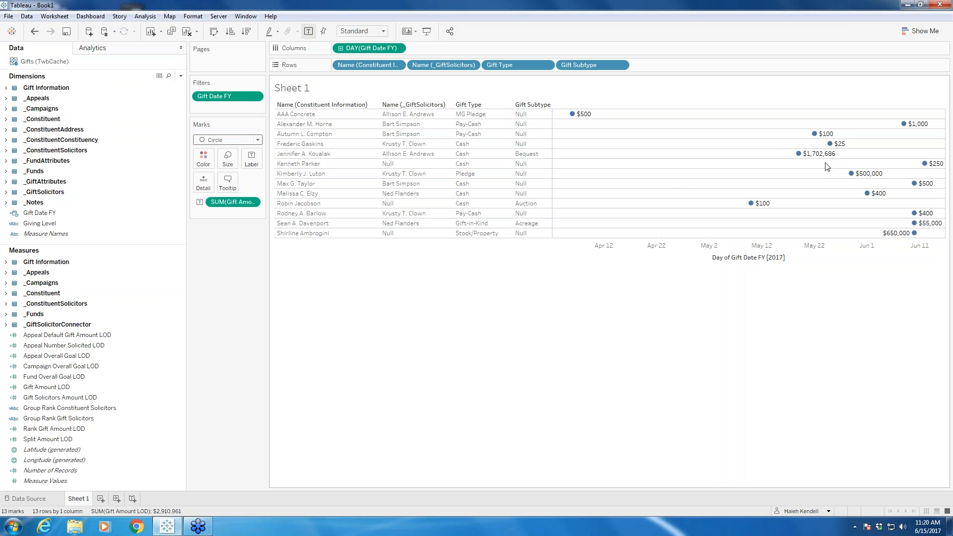
pyautogui.moveTo(54, 387); pyautogui.dragTo(201, 160)
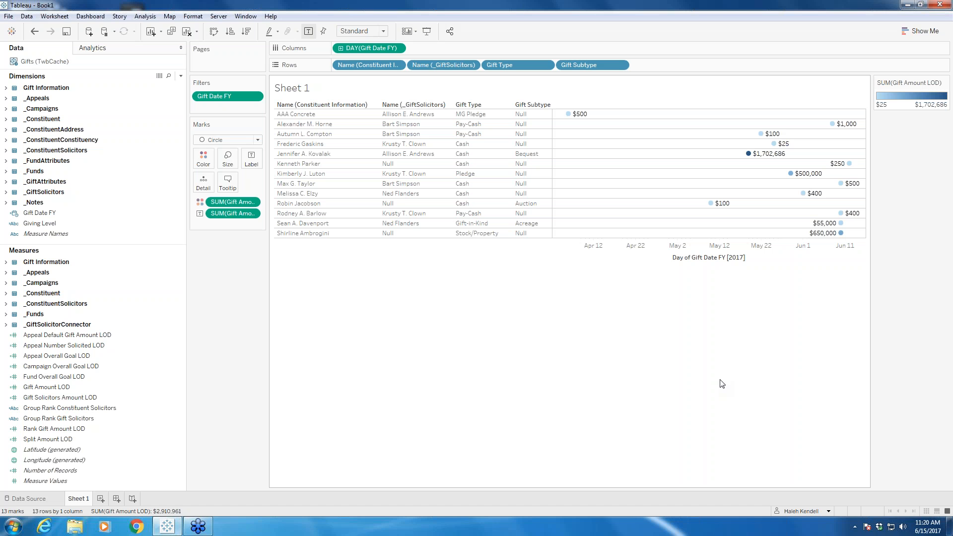
# Step: Apply the Orange-Blue Diverging palette to the Gift Amount LOD colors, with the color order reversed
pyautogui.moveTo(846, 188)
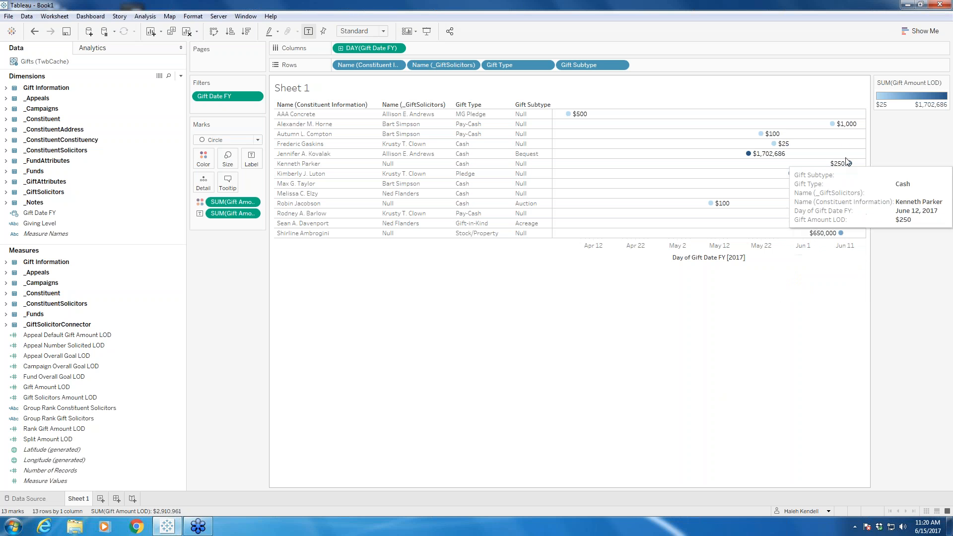
pyautogui.moveTo(845, 225)
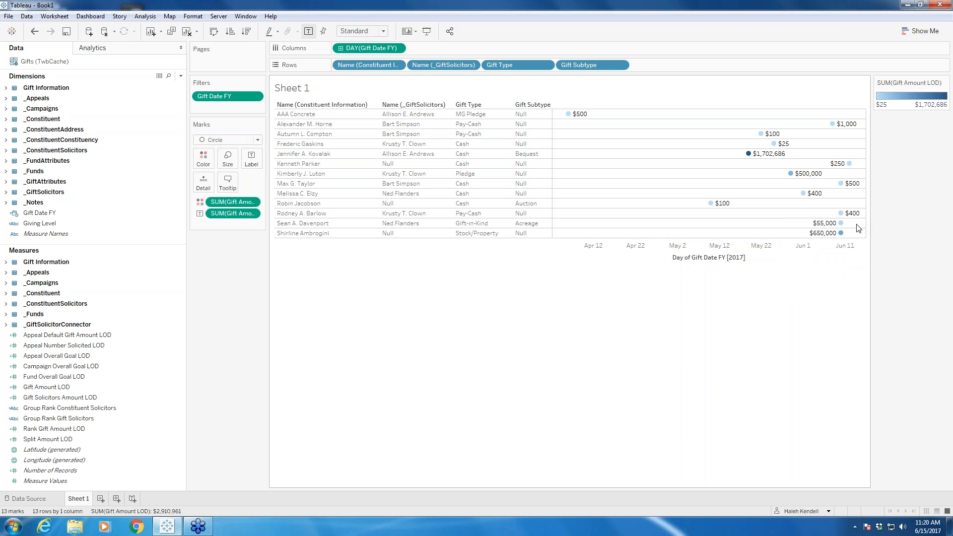
pyautogui.click(203, 160)
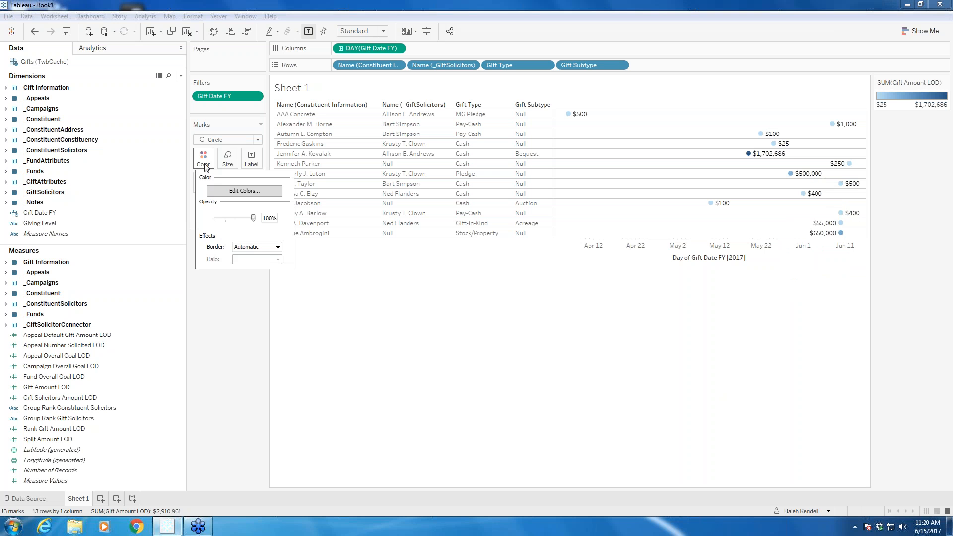
pyautogui.click(243, 191)
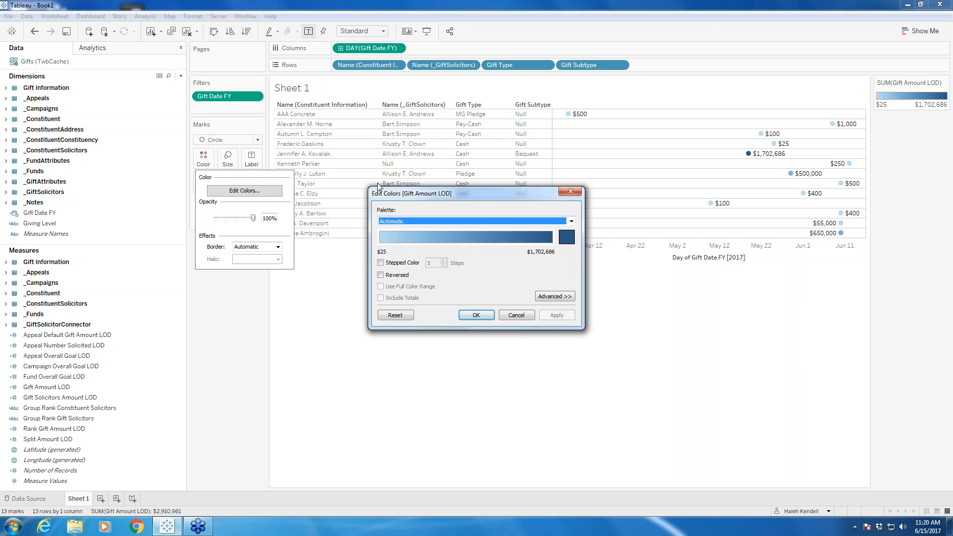
pyautogui.click(572, 222)
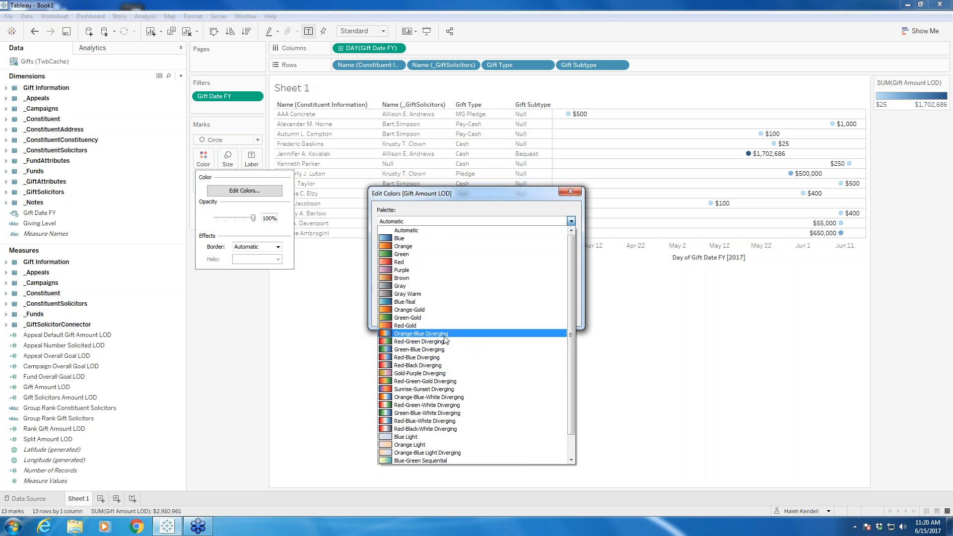
pyautogui.click(429, 334)
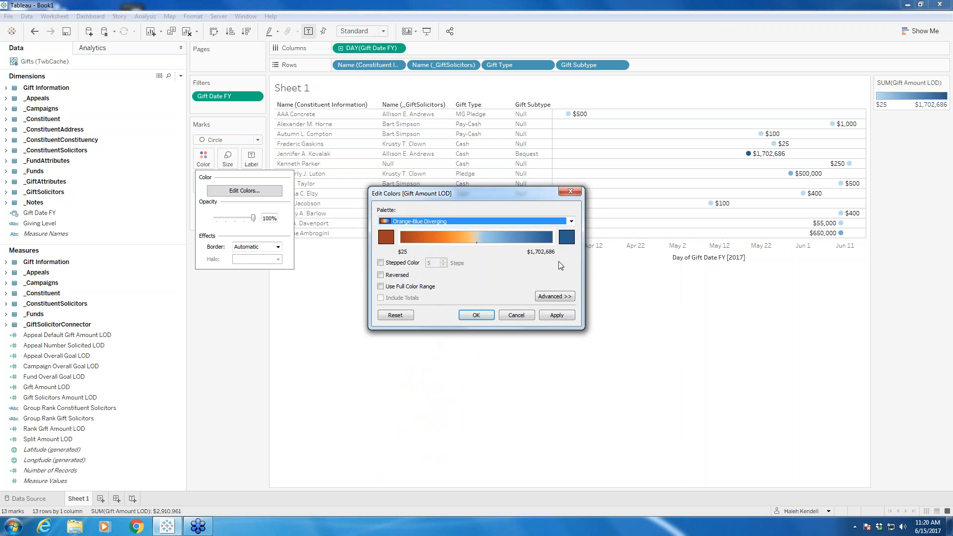
pyautogui.click(381, 275)
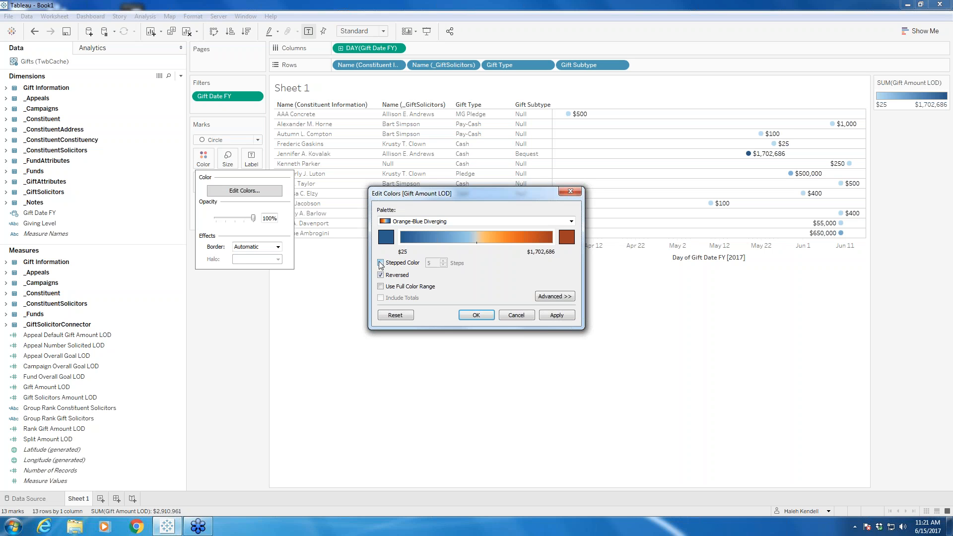
pyautogui.click(563, 318)
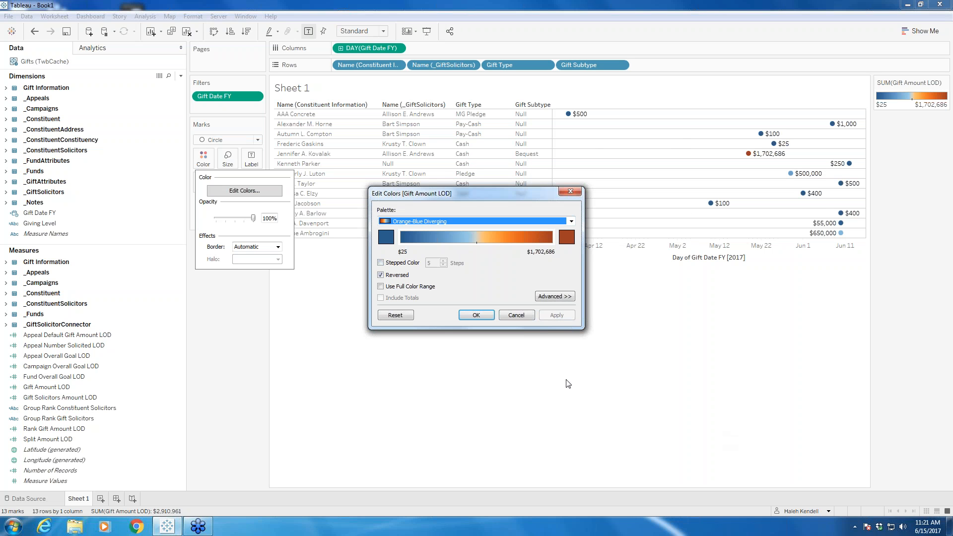
# Step: Make the Gift Amount LOD colors stepped with 4 steps and accept the color settings
pyautogui.click(382, 265)
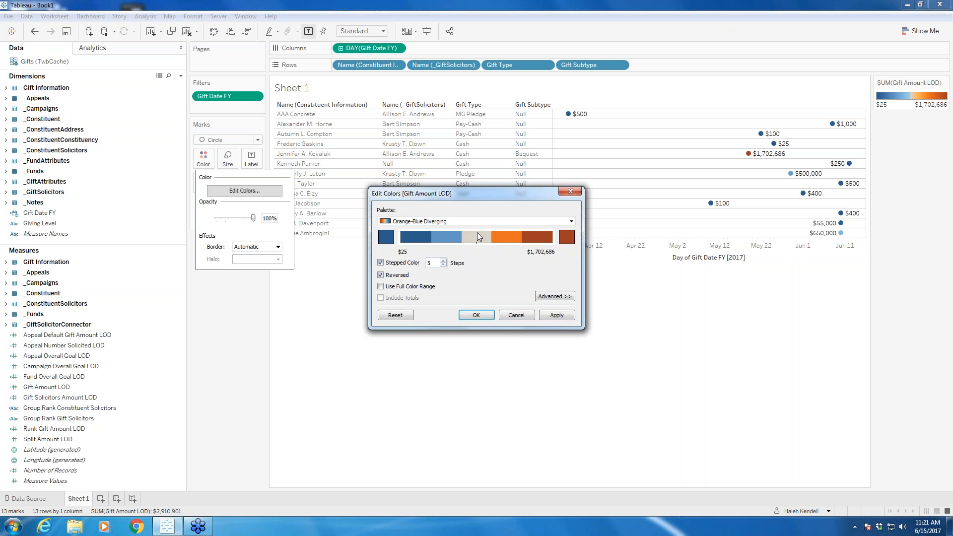
pyautogui.click(442, 265)
pyautogui.click(558, 317)
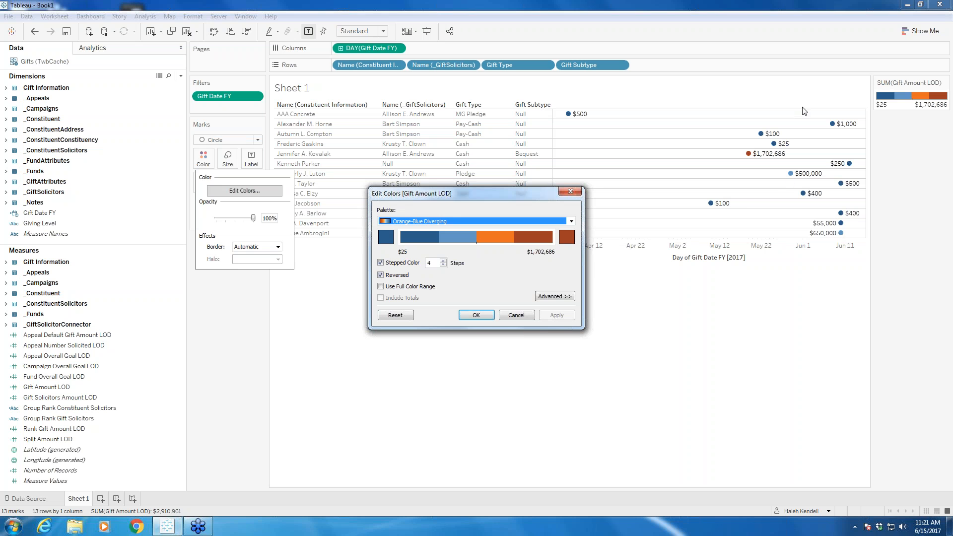
pyautogui.click(476, 316)
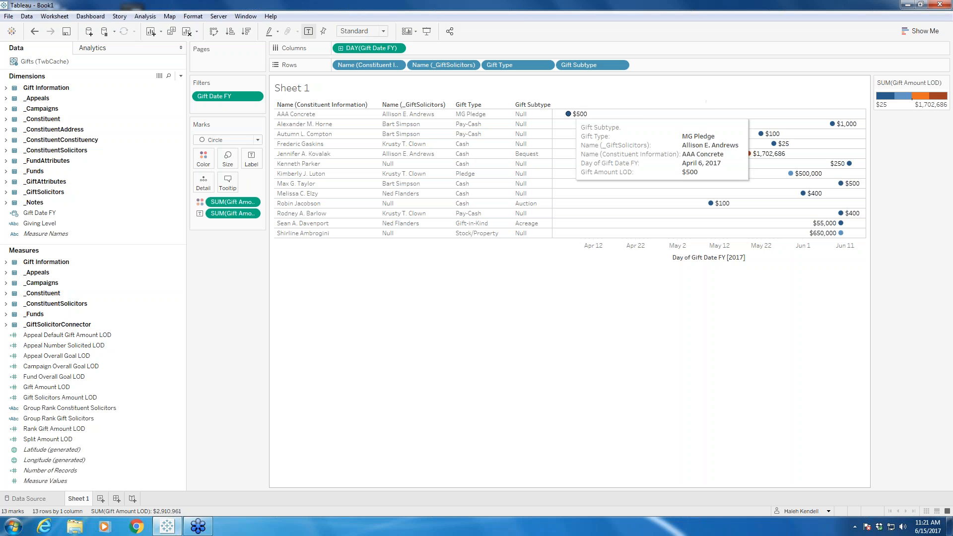
# Step: Review individual gift marks and set the sheet's default worksheet font size to 10 pt
pyautogui.moveTo(711, 203)
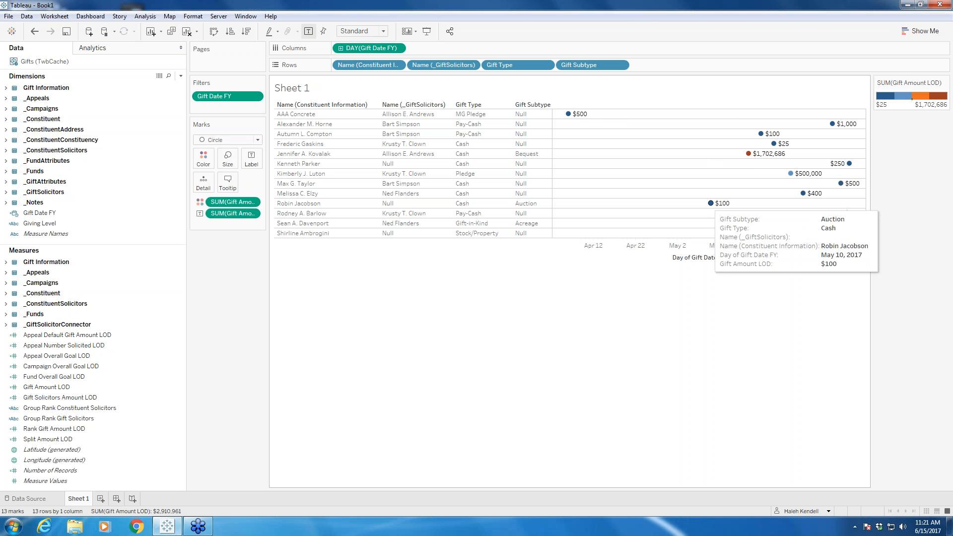
pyautogui.moveTo(803, 194)
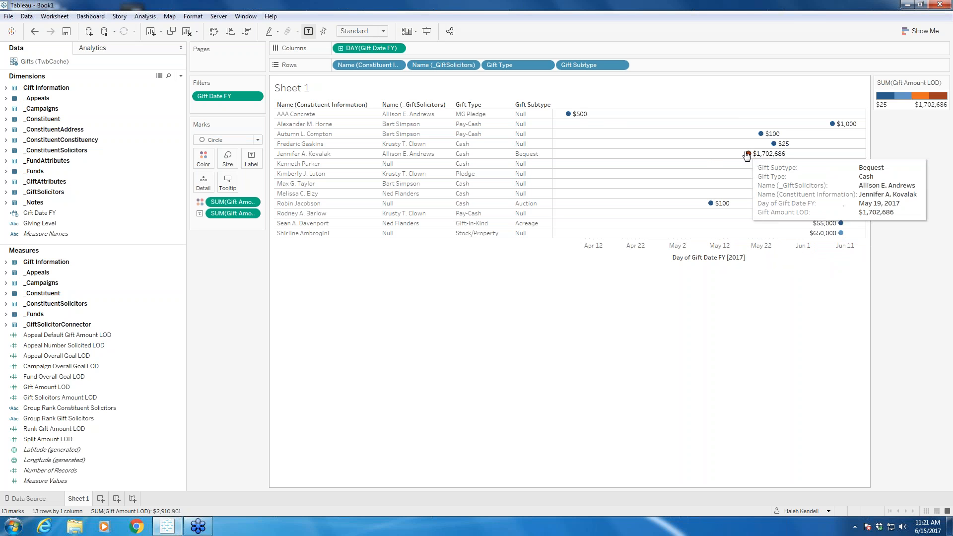
pyautogui.moveTo(759, 133)
pyautogui.moveTo(838, 127)
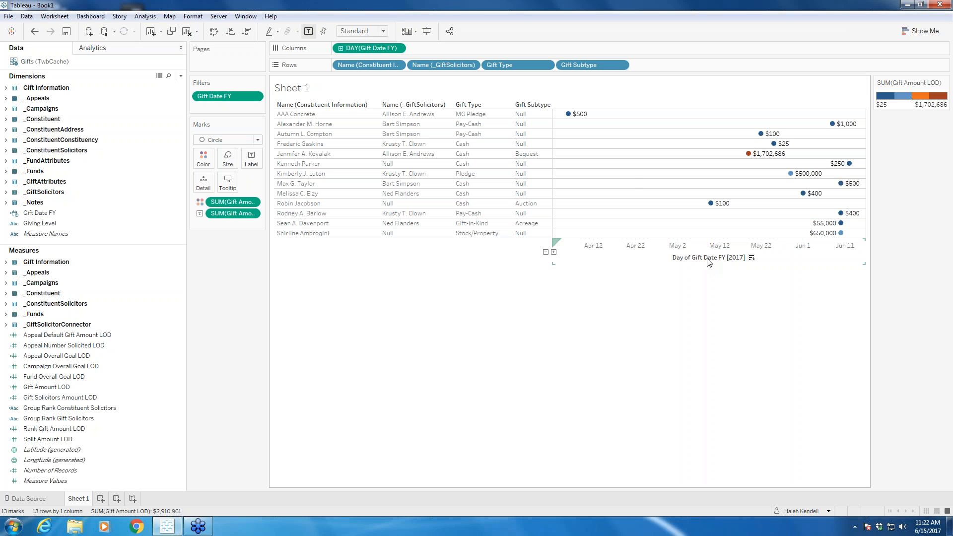
pyautogui.rightClick(657, 170)
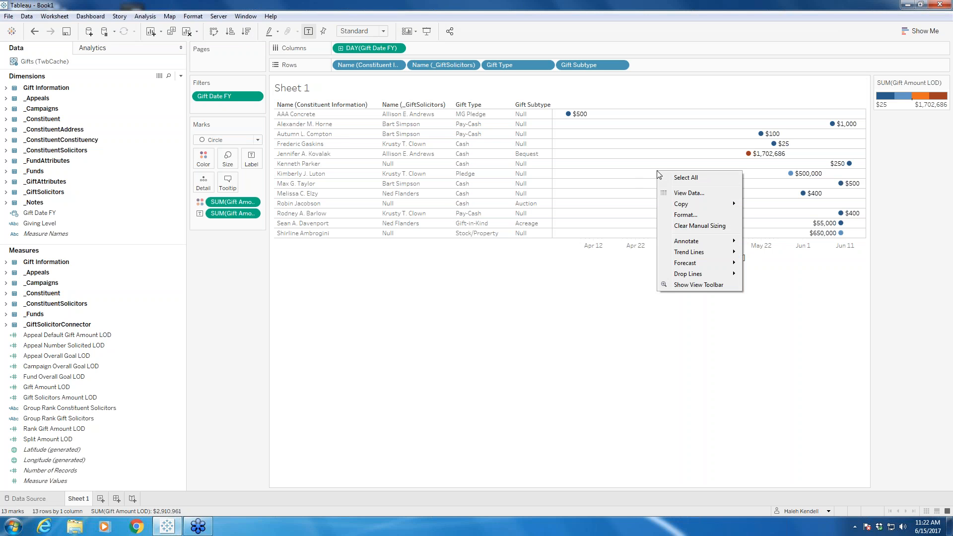
pyautogui.click(686, 215)
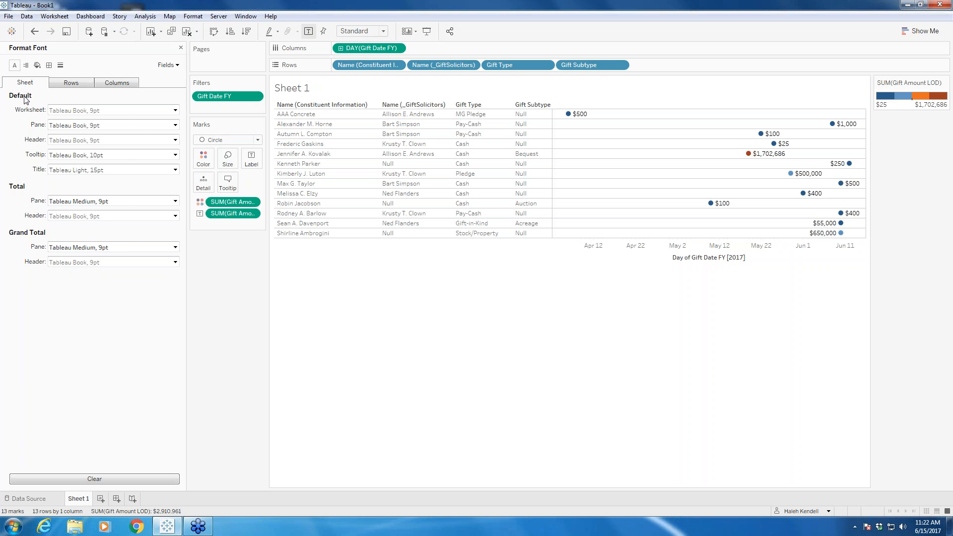
pyautogui.click(174, 110)
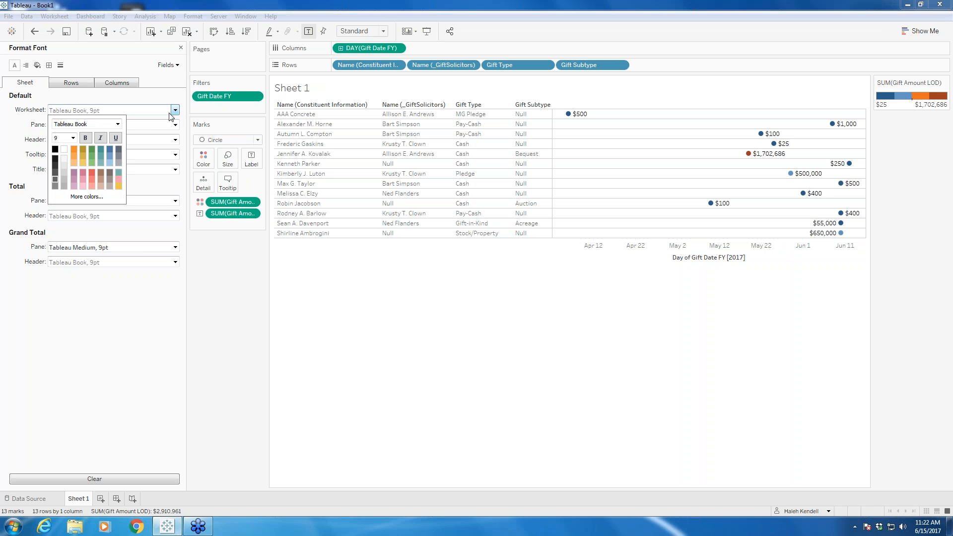
pyautogui.click(72, 138)
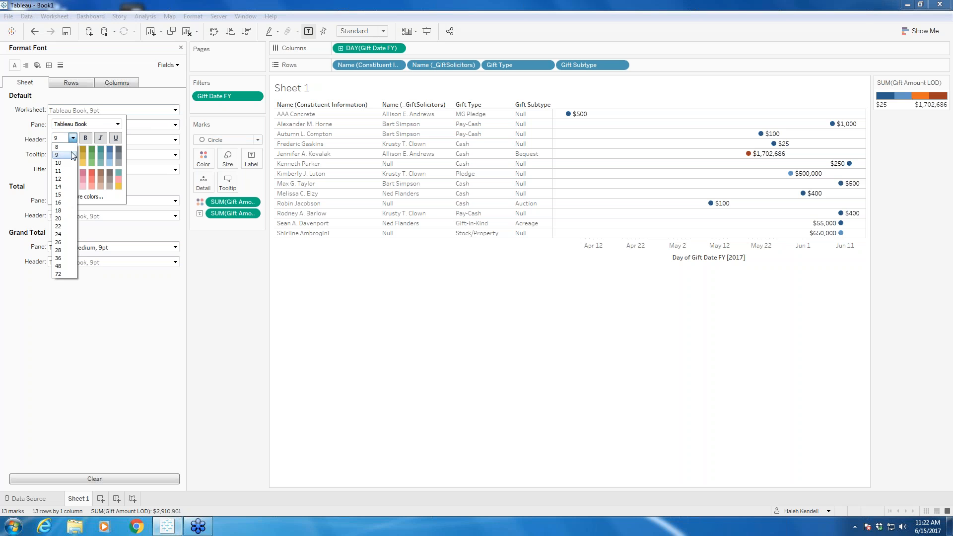
pyautogui.click(67, 163)
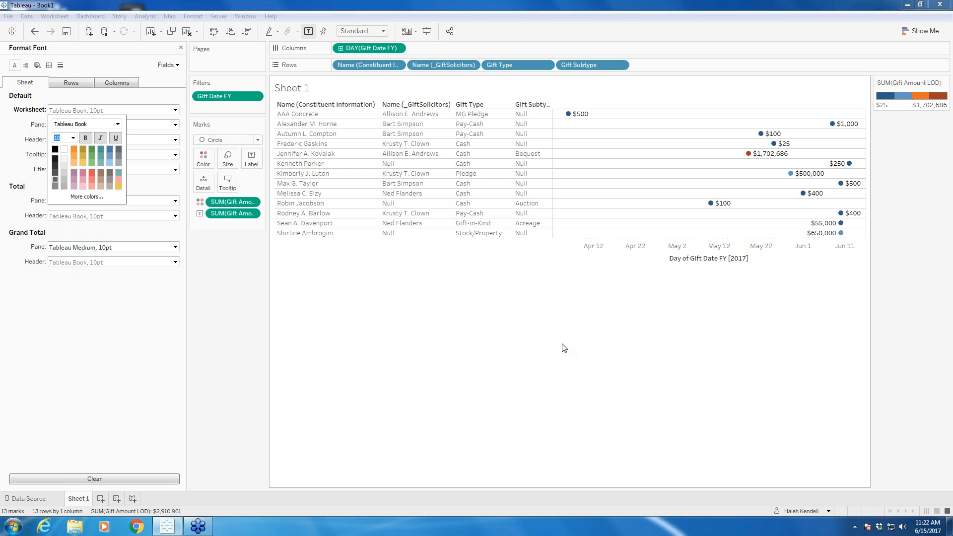
pyautogui.click(17, 161)
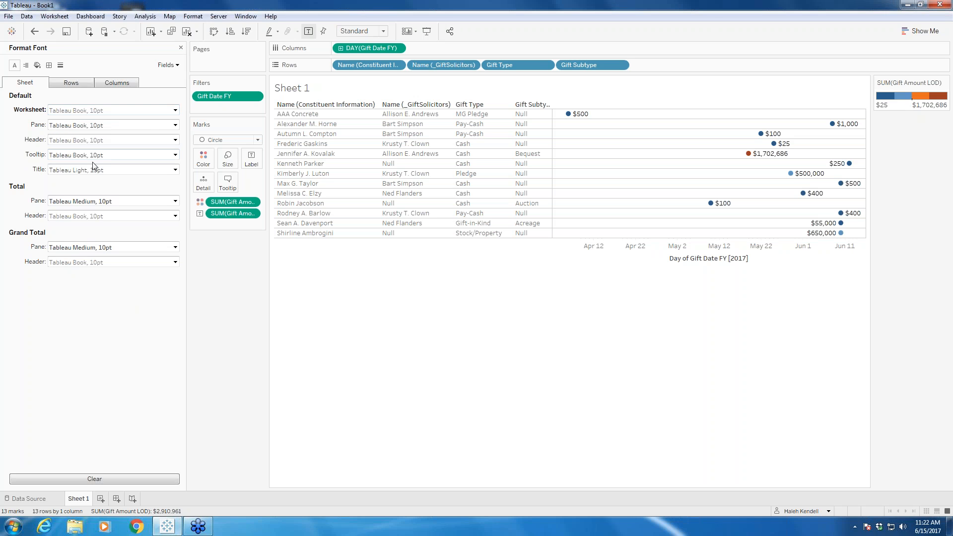
# Step: Format the sheet title font as Tableau Book, 20 pt, bold
pyautogui.click(175, 170)
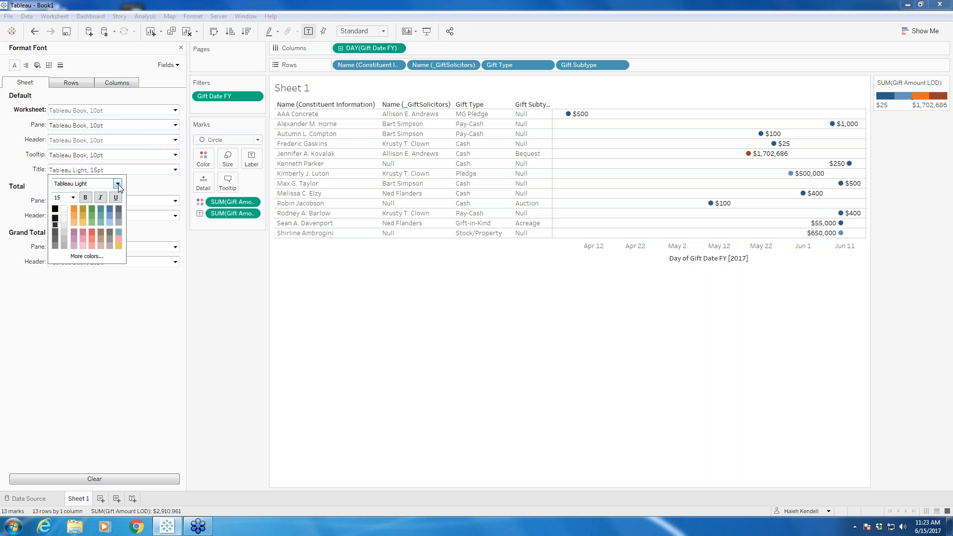
pyautogui.click(117, 183)
pyautogui.click(86, 199)
pyautogui.click(74, 197)
pyautogui.click(58, 278)
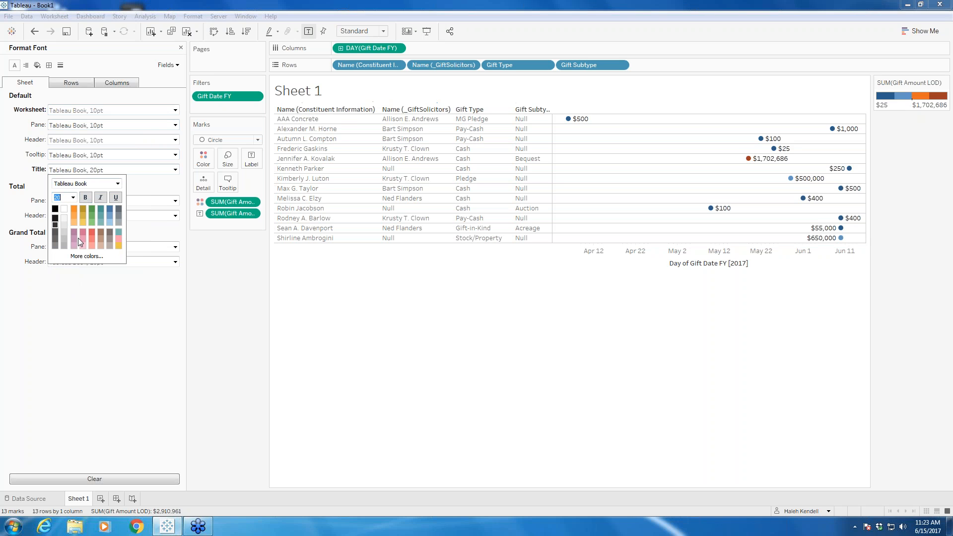
pyautogui.click(88, 197)
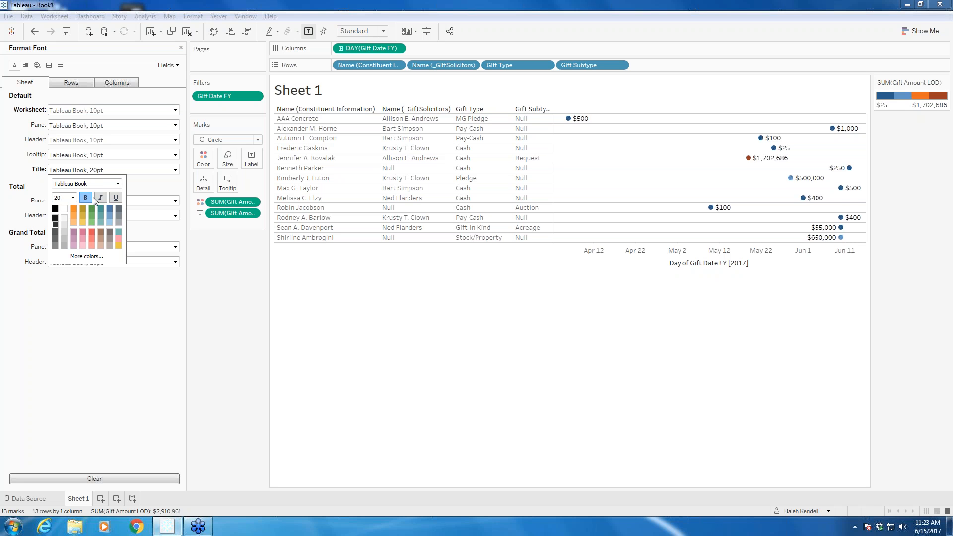
pyautogui.click(155, 193)
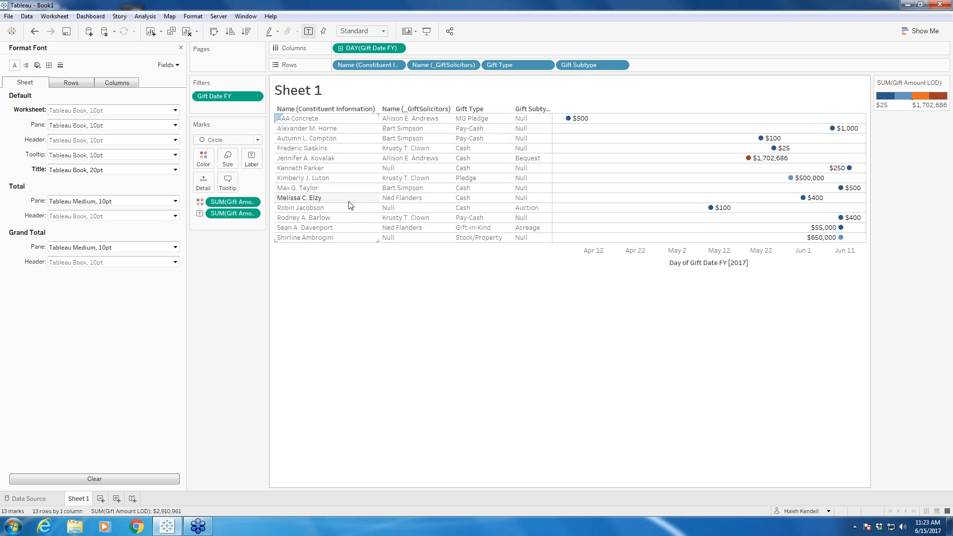
# Step: Apply row banding to the sheet with a pale yellow-green pane color and a light blue header color
pyautogui.click(37, 65)
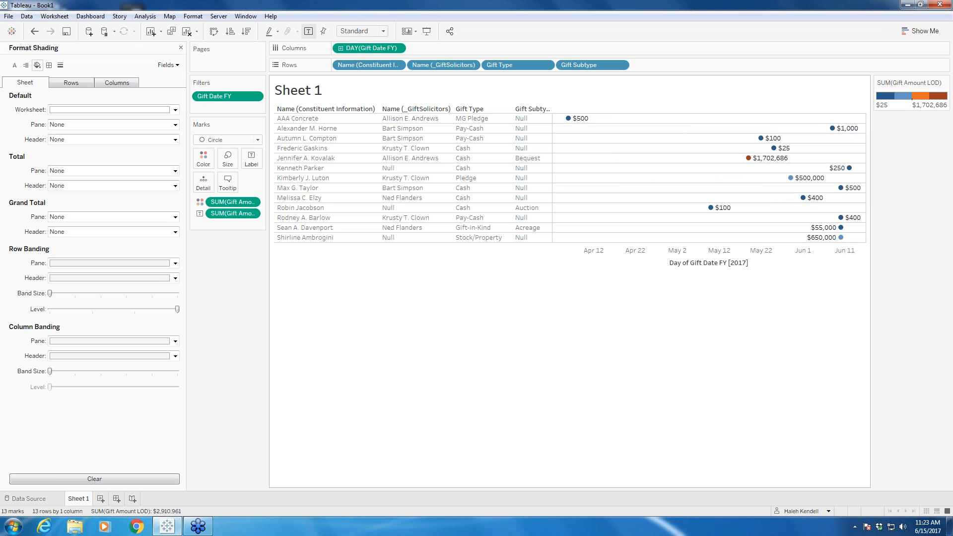
pyautogui.click(175, 264)
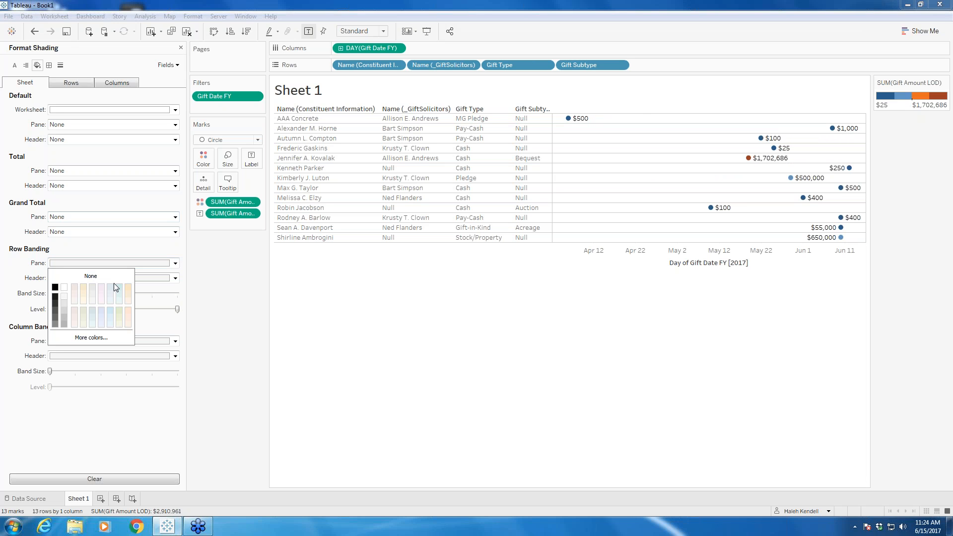
pyautogui.click(121, 325)
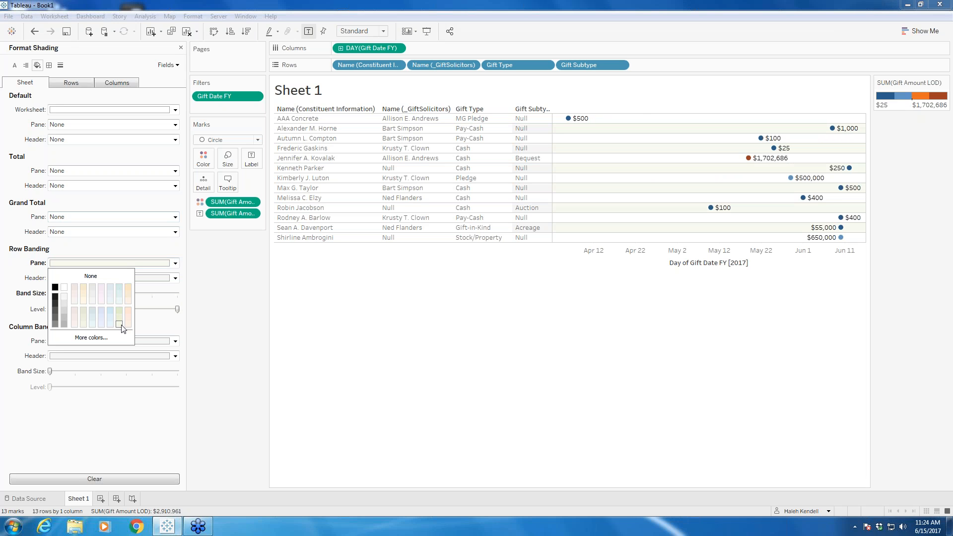
pyautogui.click(101, 253)
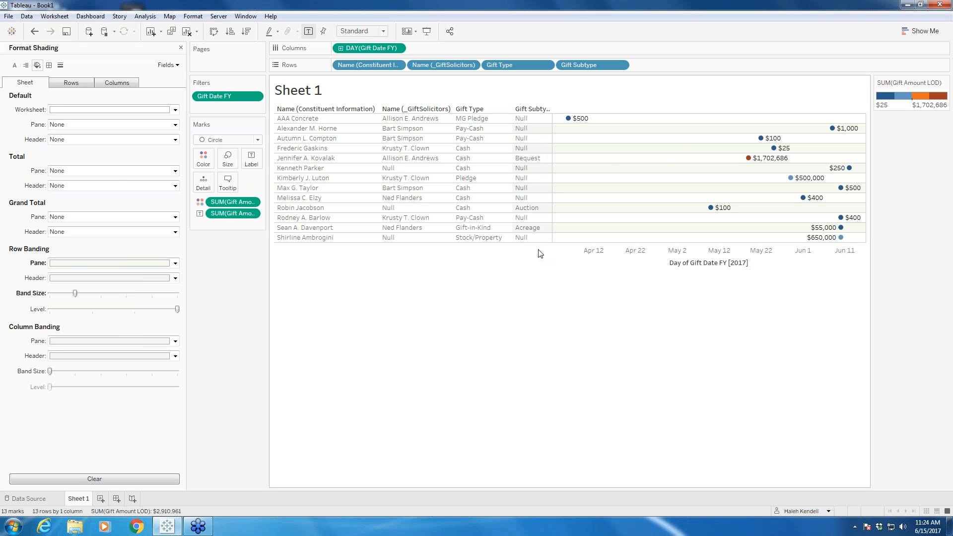
pyautogui.click(175, 278)
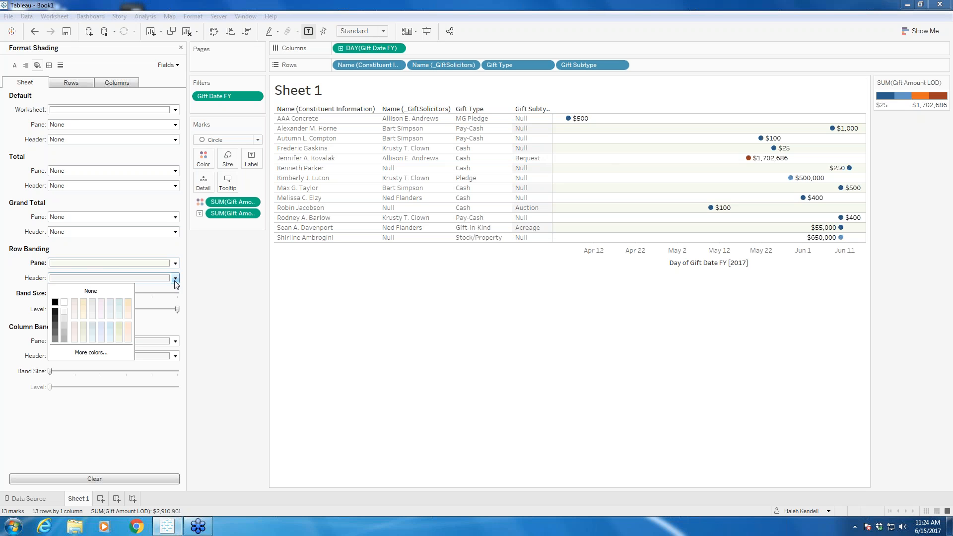
pyautogui.click(111, 340)
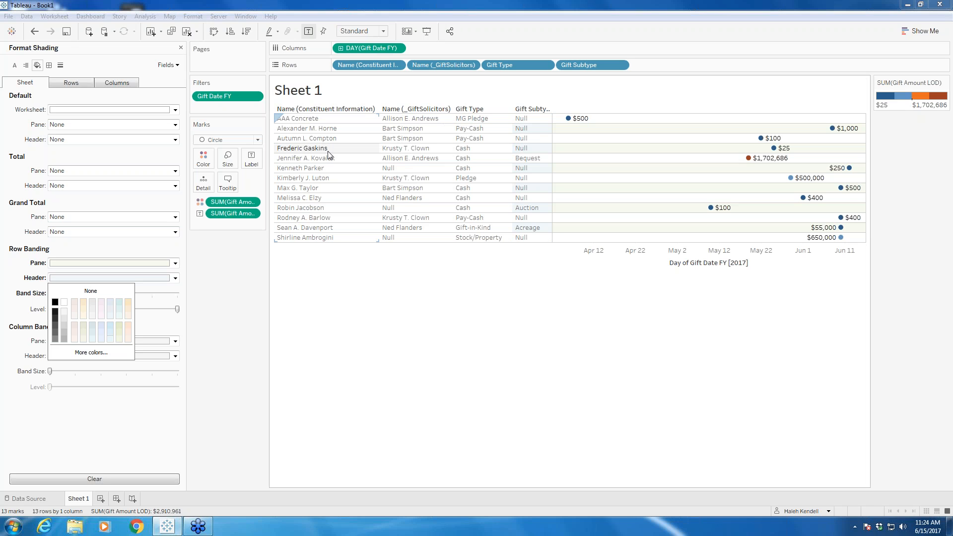
# Step: Widen the Gift Subtype column to fit its heading and set the row banding level to its lowest value, covering all row headers
pyautogui.click(551, 138)
pyautogui.moveTo(552, 139); pyautogui.dragTo(568, 139)
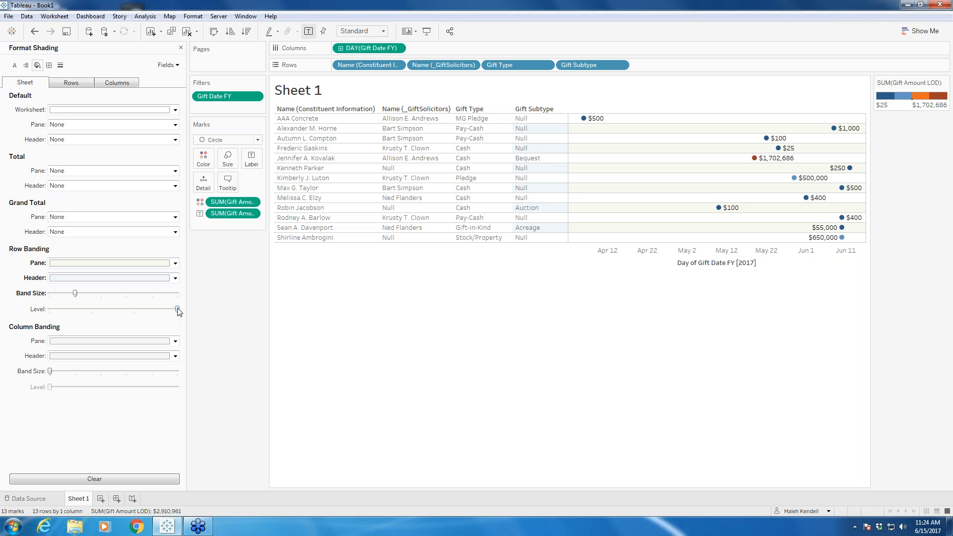
pyautogui.moveTo(177, 309); pyautogui.dragTo(39, 318)
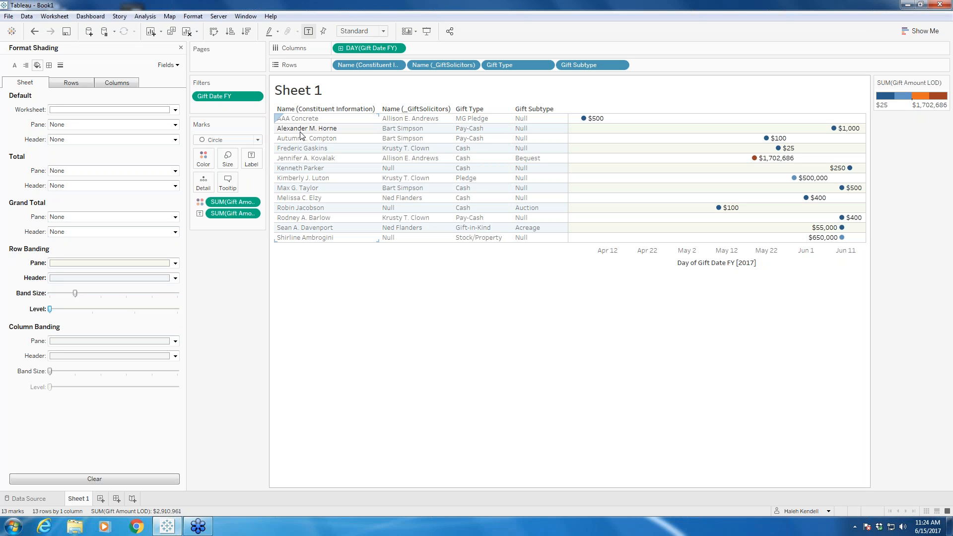
pyautogui.click(180, 48)
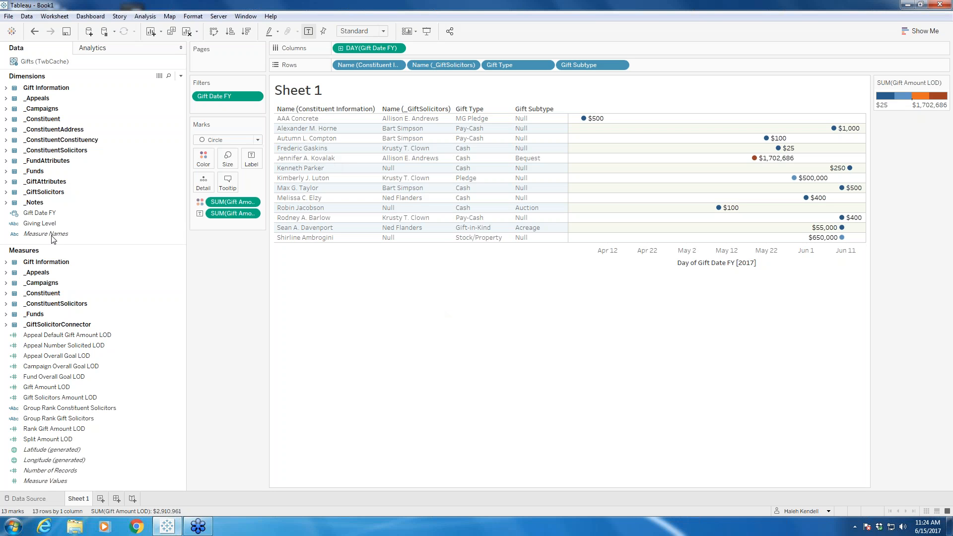
# Step: Replace the sheet name placeholder in the worksheet title with "Timeslice Gift Report"
pyautogui.rightClick(336, 96)
pyautogui.click(368, 103)
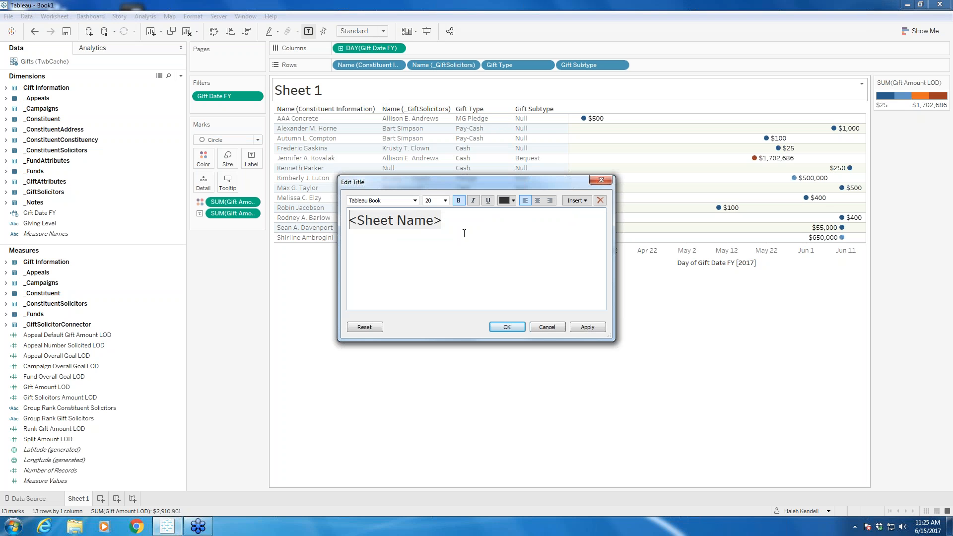
pyautogui.hotkey('ctrl', 'a')
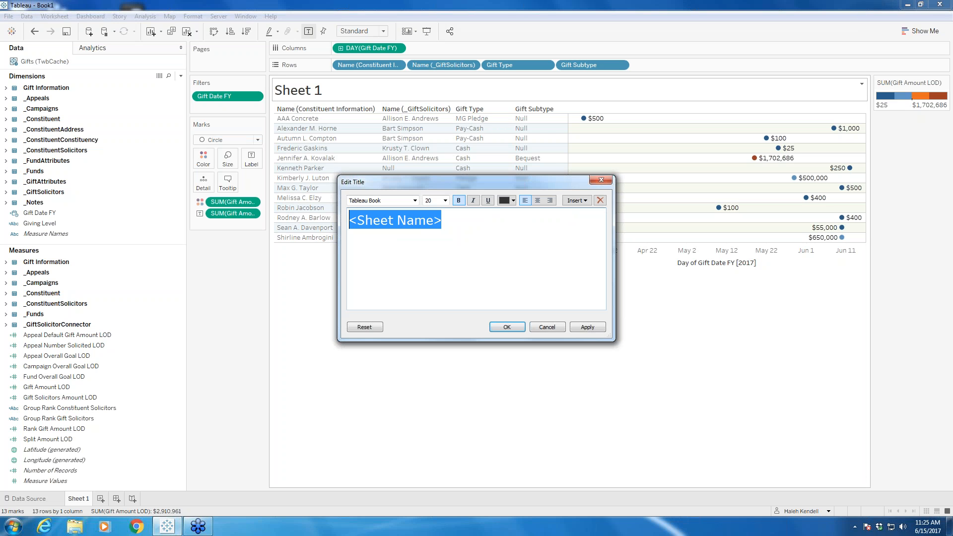
pyautogui.write('Time')
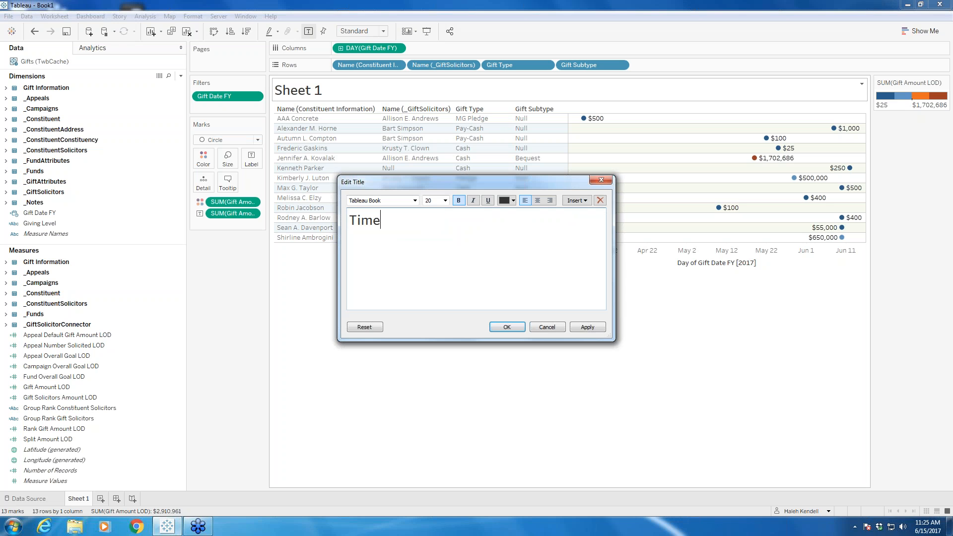
pyautogui.write('slice Gift Report')
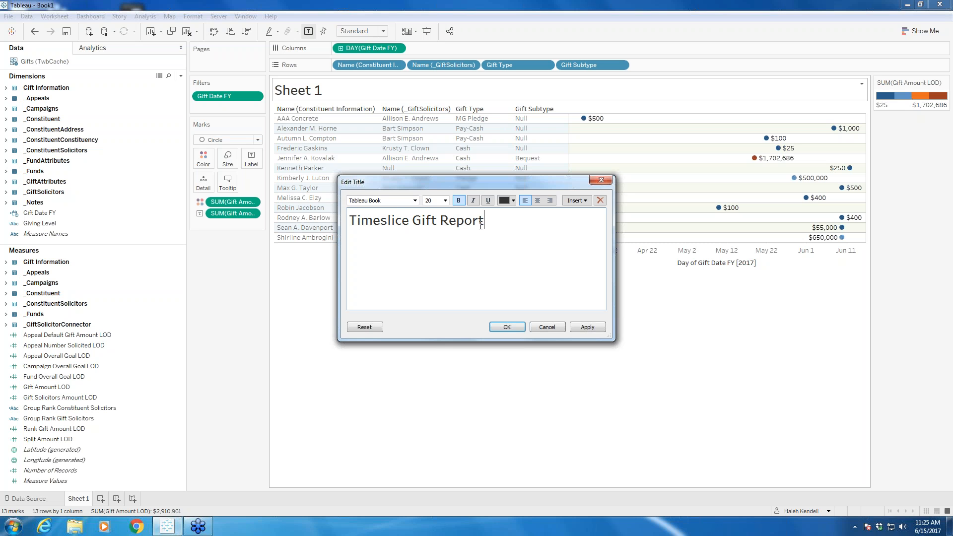
# Step: Center the title text, color it light orange, and accept the title changes
pyautogui.moveTo(485, 221); pyautogui.dragTo(349, 222)
pyautogui.click(535, 201)
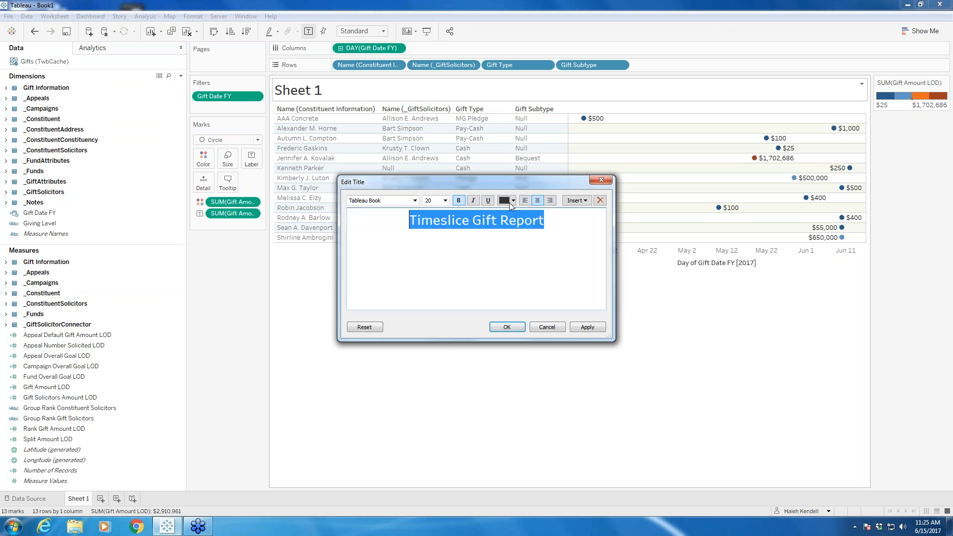
pyautogui.click(505, 201)
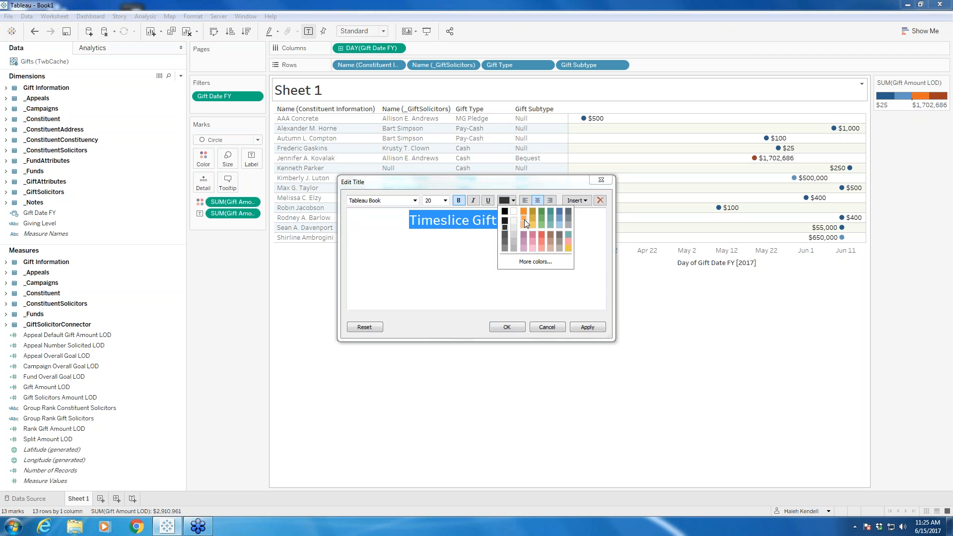
pyautogui.click(525, 219)
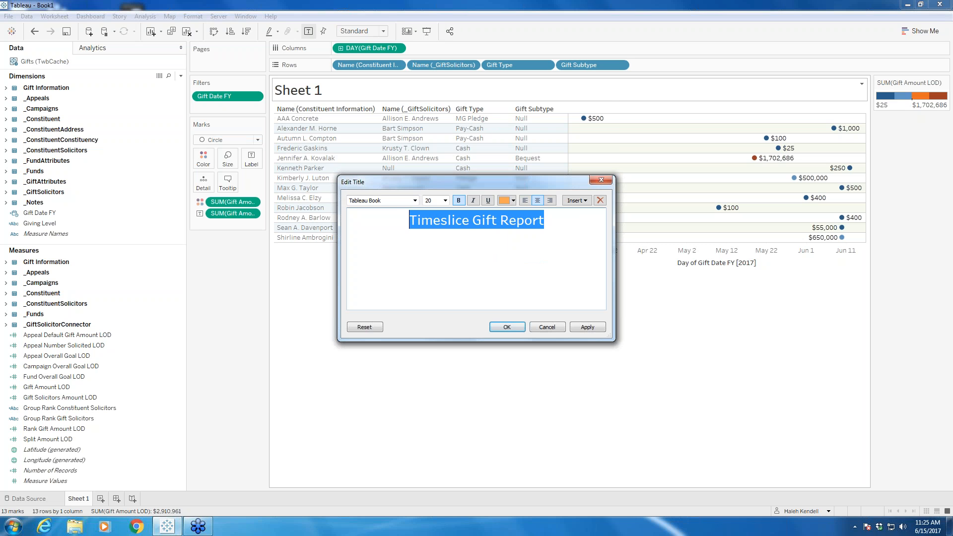
pyautogui.click(588, 327)
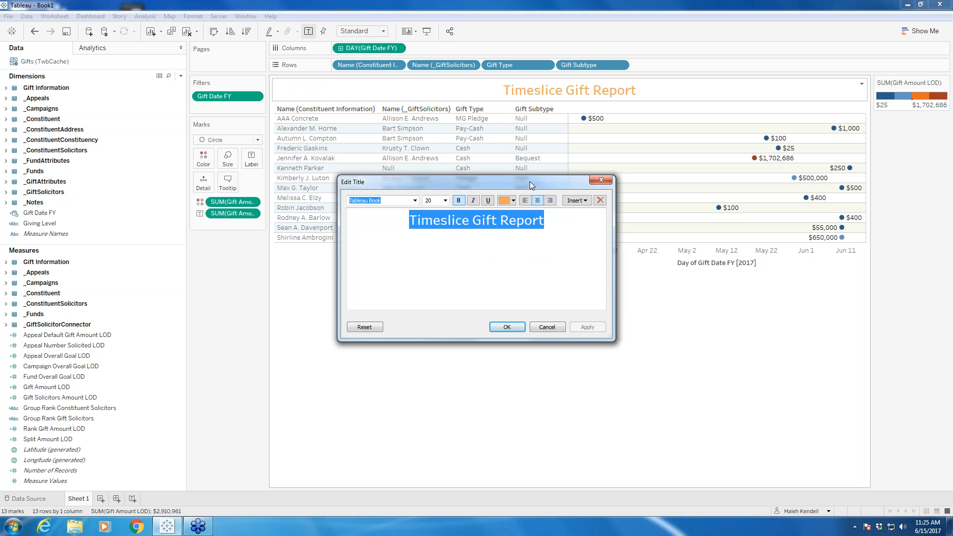
pyautogui.click(507, 327)
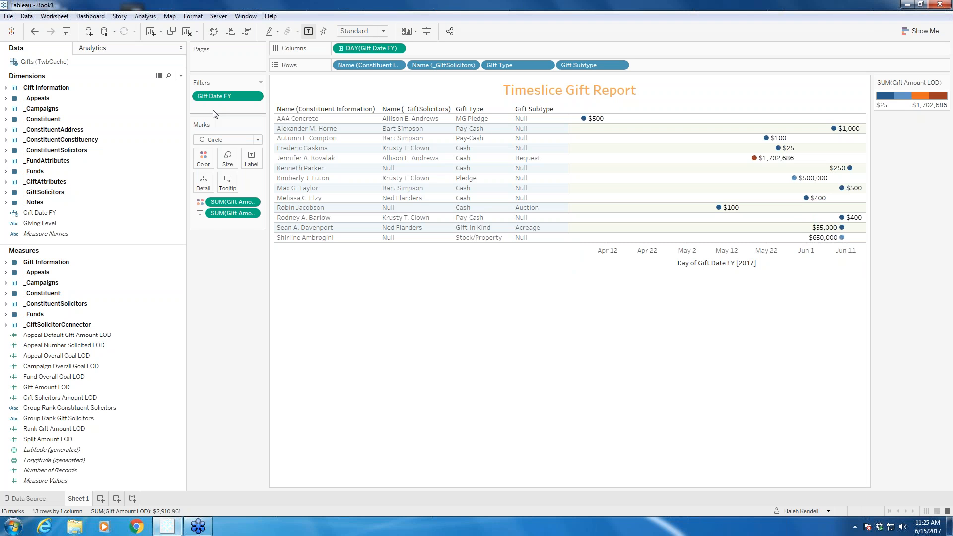
# Step: Show the Gift Date FY filter control beside the view and set it to this month
pyautogui.click(254, 96)
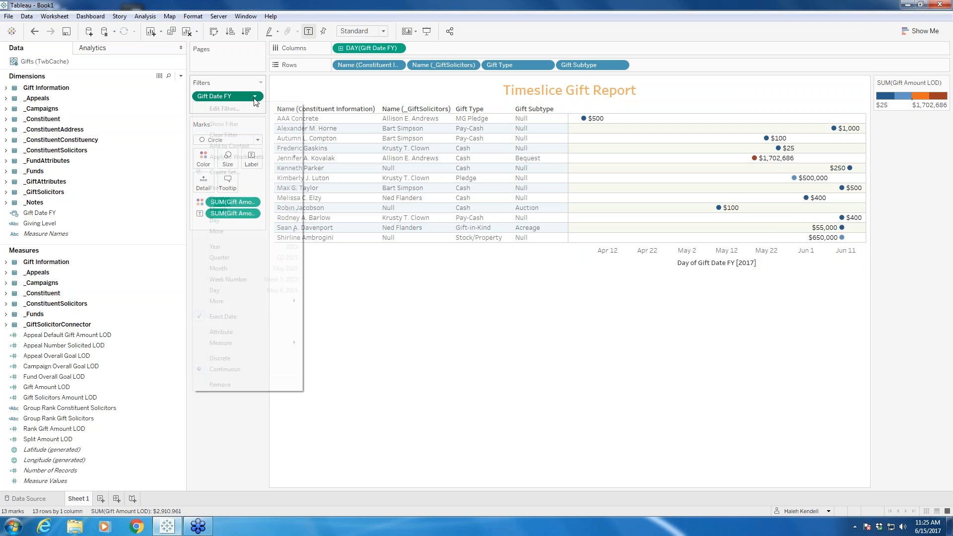
pyautogui.click(224, 124)
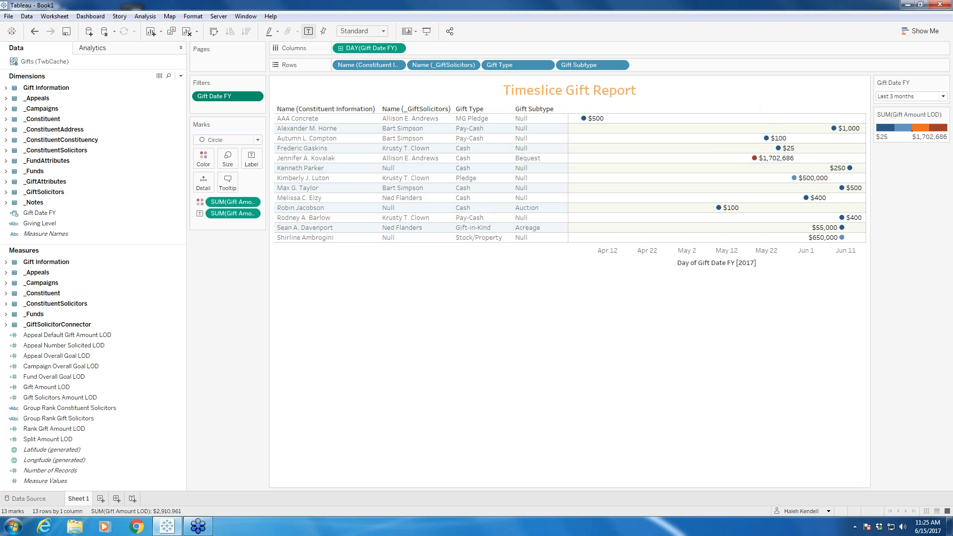
pyautogui.click(943, 96)
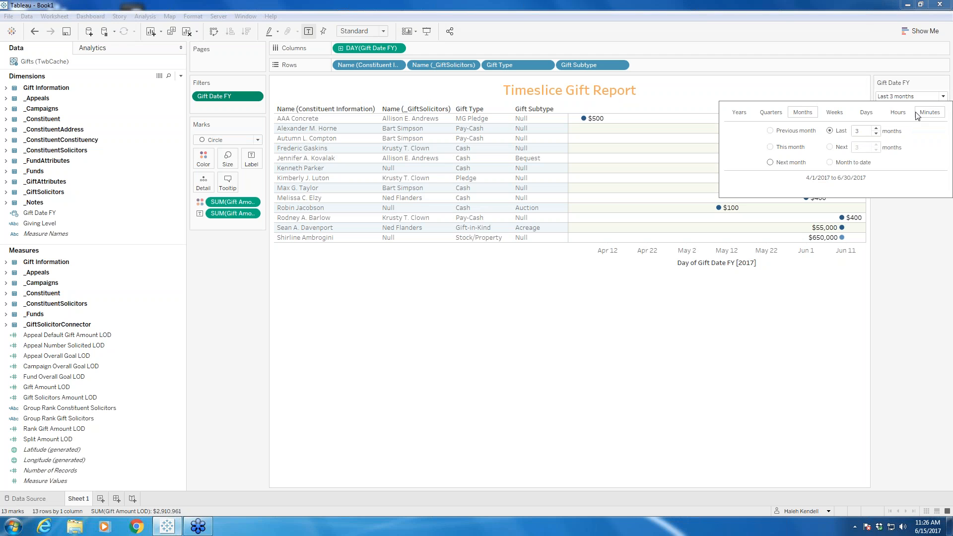
pyautogui.click(769, 147)
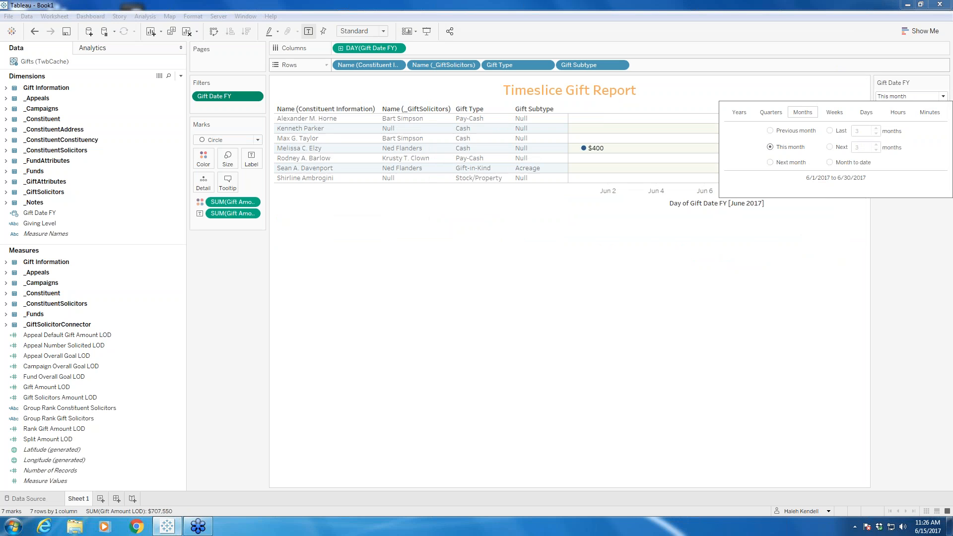
pyautogui.click(903, 208)
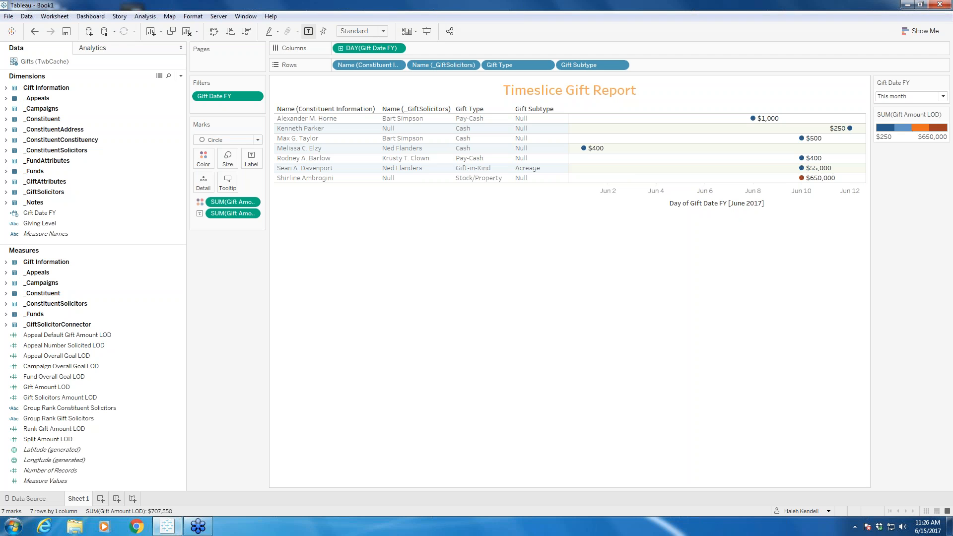
# Step: Set the Gift Date FY filter to the previous month and inspect the details of individual gift marks
pyautogui.click(942, 96)
pyautogui.click(771, 131)
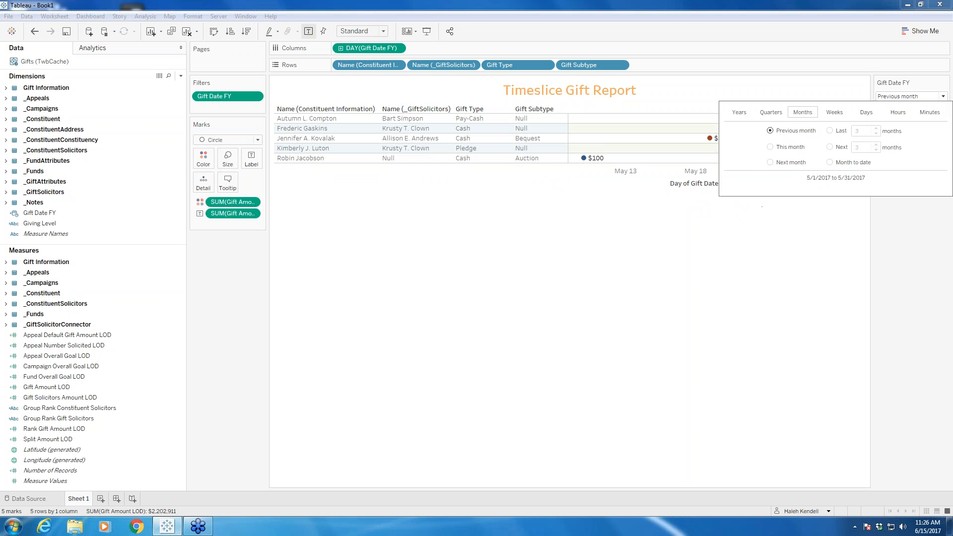
pyautogui.click(588, 232)
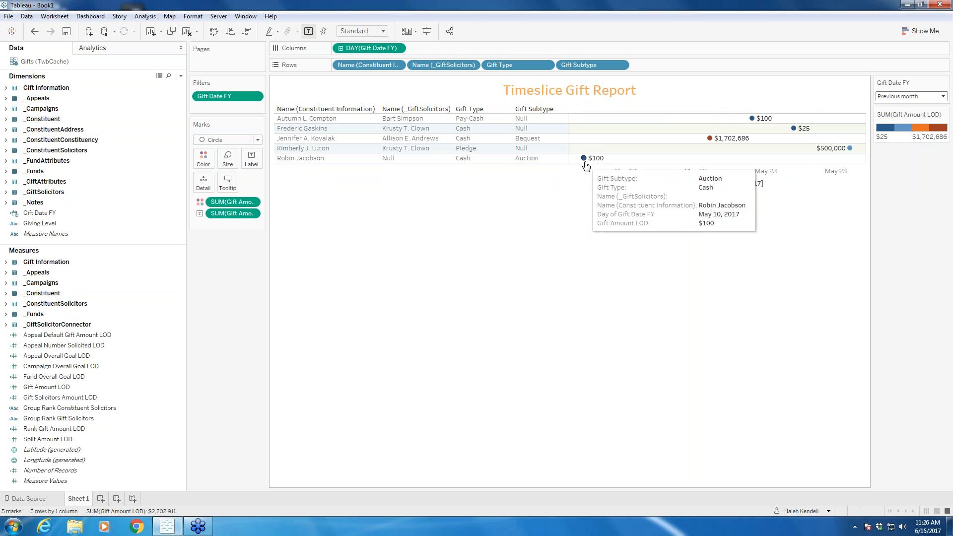
pyautogui.moveTo(793, 128)
pyautogui.moveTo(850, 148)
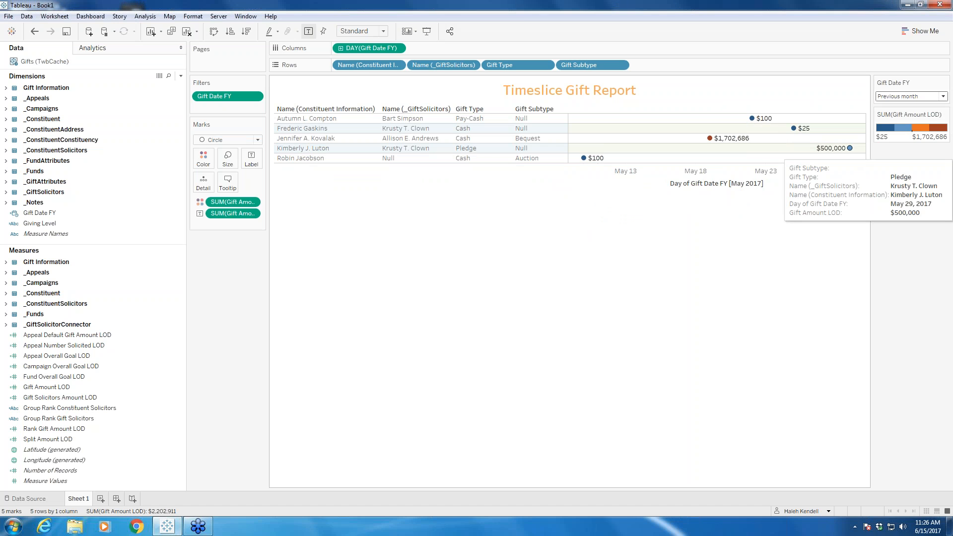
pyautogui.moveTo(711, 141)
# Step: Set the Gift Date FY filter to the last 3 months
pyautogui.click(922, 96)
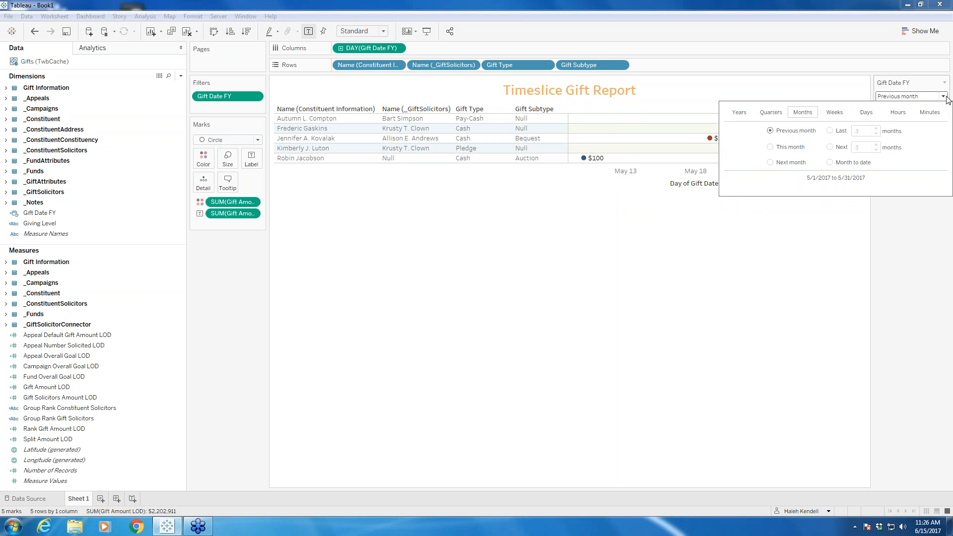
pyautogui.click(829, 131)
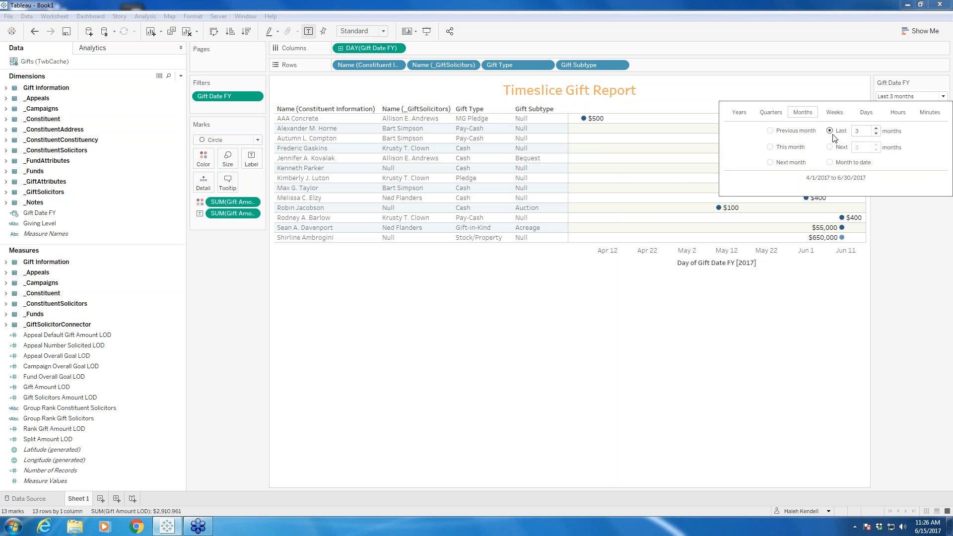
pyautogui.click(622, 309)
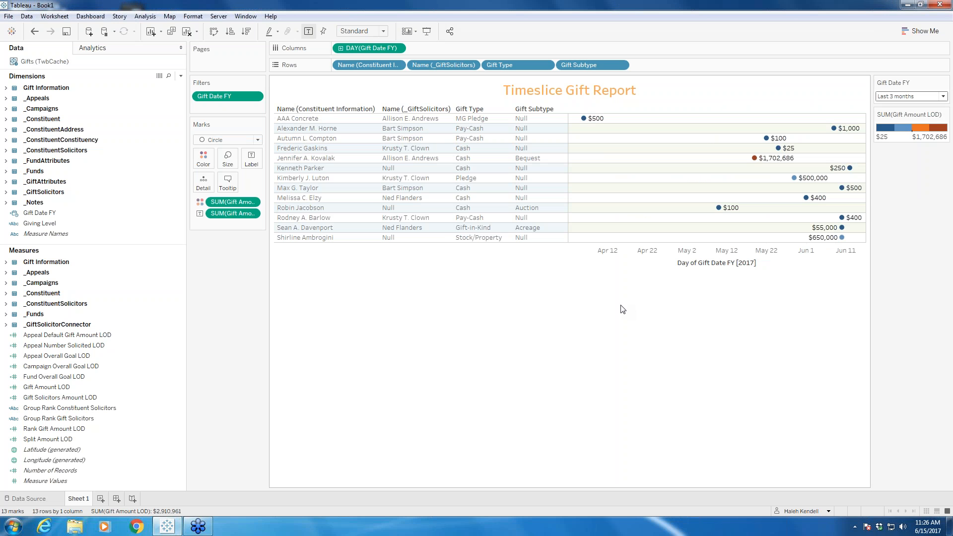
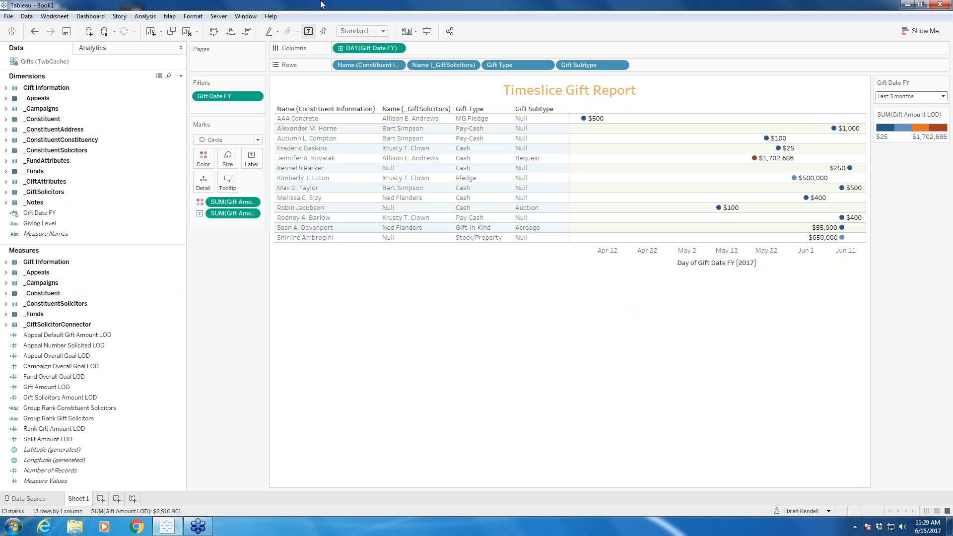
# Step: Start publishing the workbook to Tableau Server and choose Webinars as its project
pyautogui.click(216, 16)
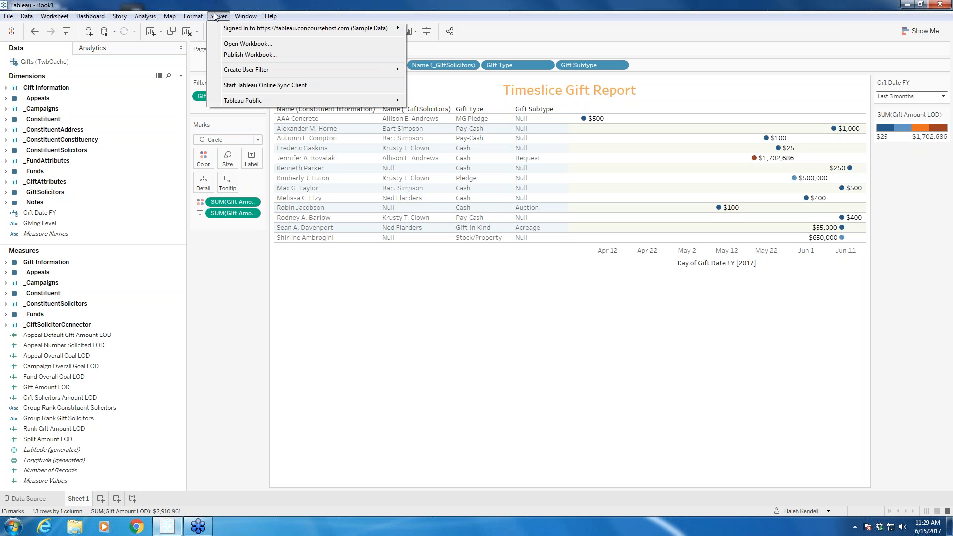
pyautogui.click(276, 56)
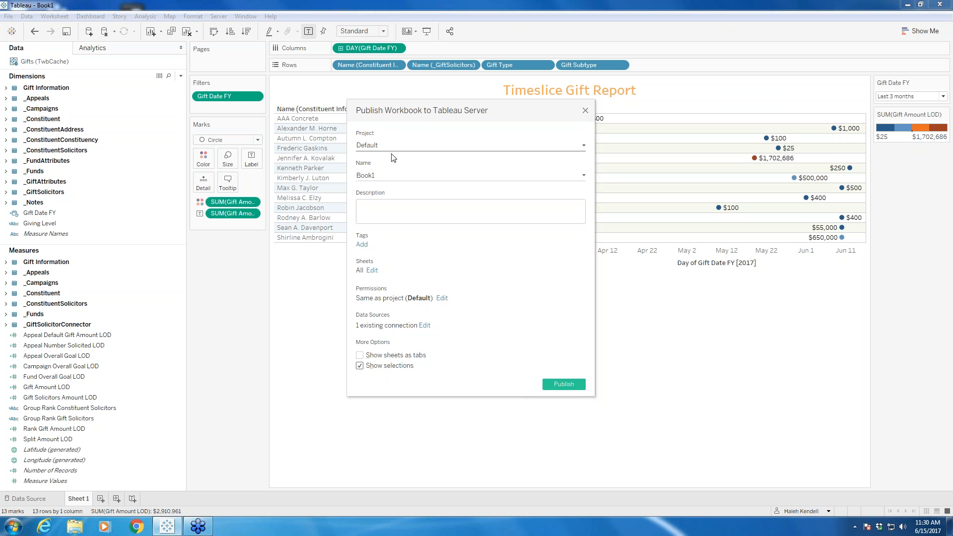
pyautogui.click(584, 146)
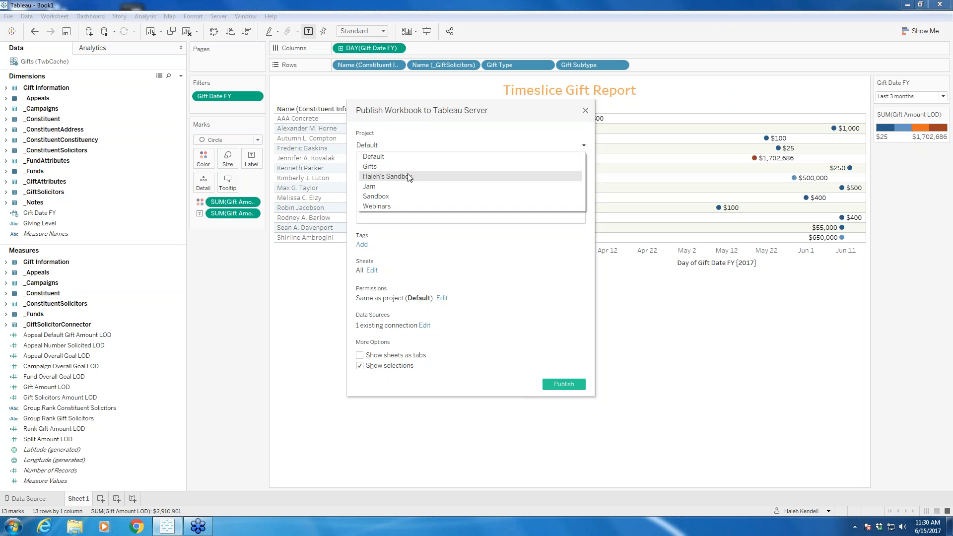
pyautogui.click(389, 208)
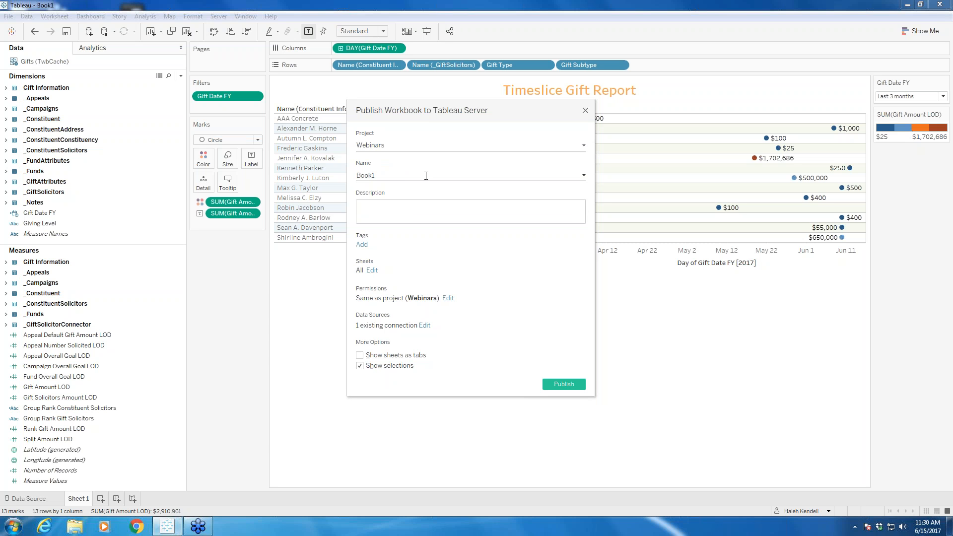
# Step: Name the workbook being published "Timeslice Gift Report"
pyautogui.doubleClick(407, 172)
pyautogui.write('Timeslice Gift Report')
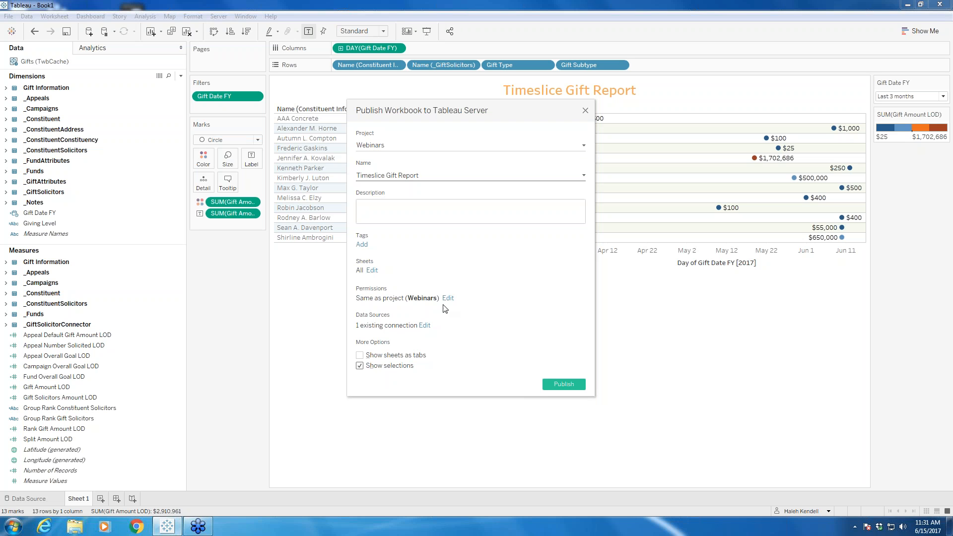
# Step: Enable showing sheets as tabs, review the project permissions, and publish the workbook
pyautogui.click(359, 355)
pyautogui.click(447, 298)
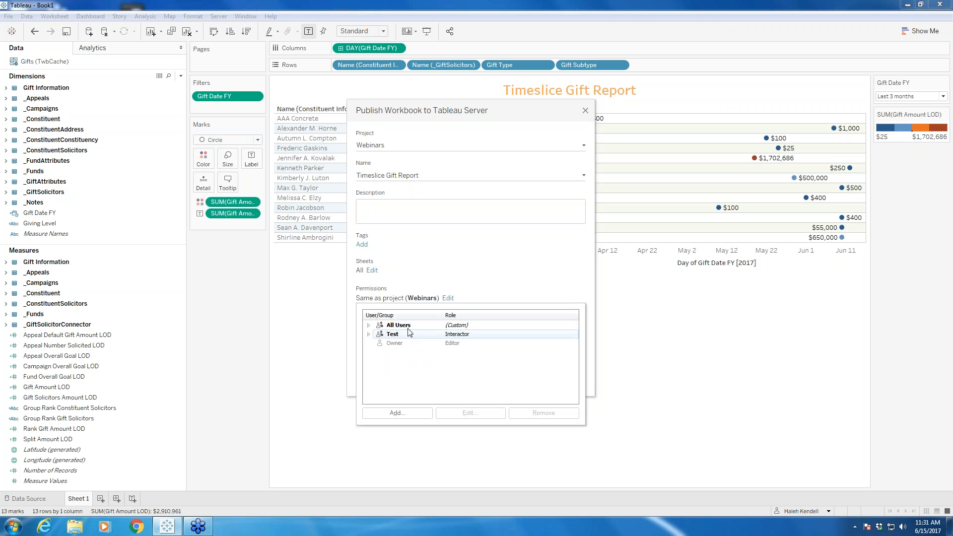
pyautogui.click(471, 294)
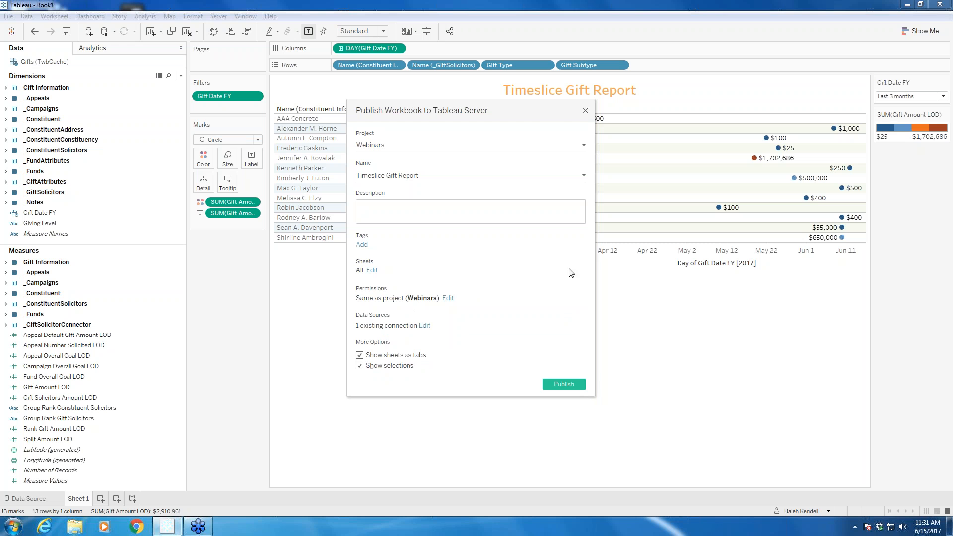
pyautogui.click(563, 384)
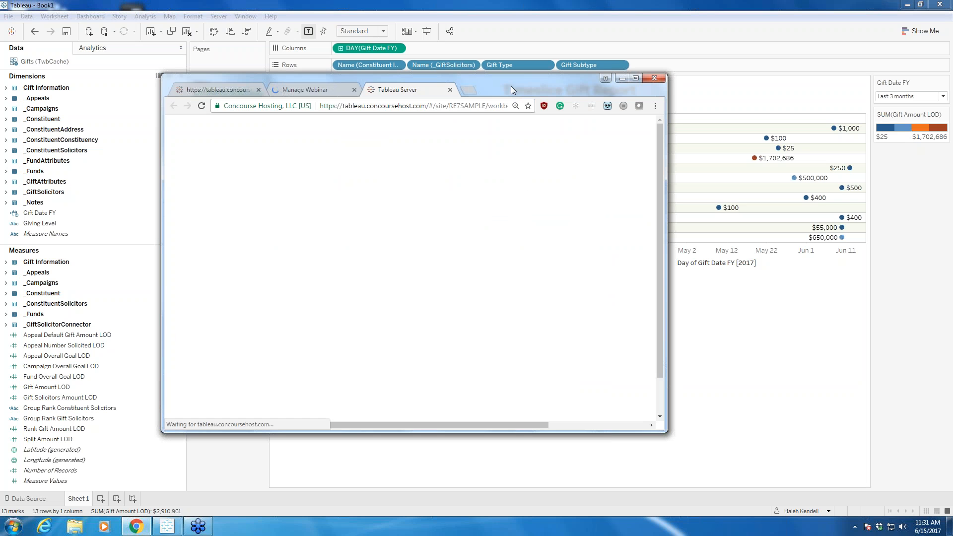
# Step: Maximize the browser window, close the Manage Webinar page, and open Sheet 1 of the published workbook
pyautogui.moveTo(510, 86); pyautogui.dragTo(501, 75)
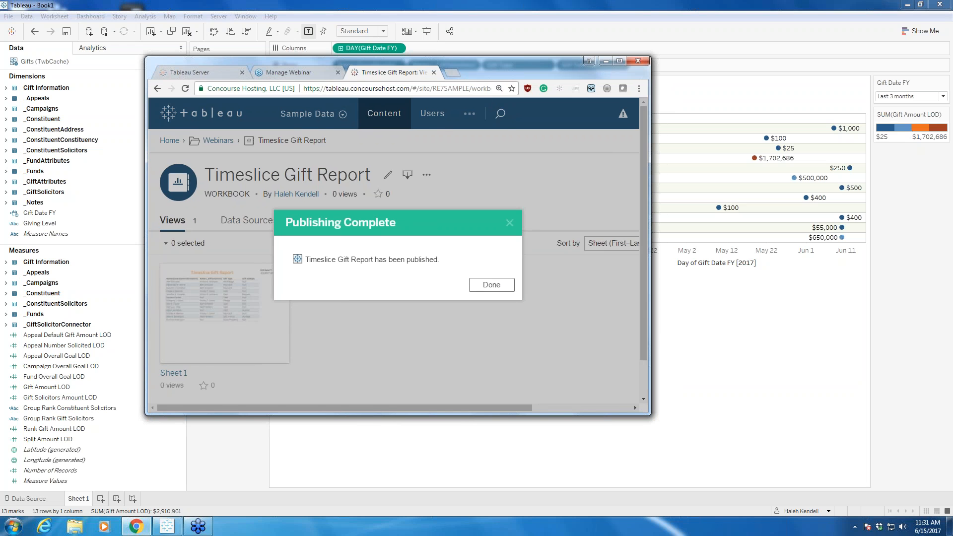
pyautogui.click(491, 285)
pyautogui.click(620, 61)
pyautogui.click(190, 7)
pyautogui.click(76, 246)
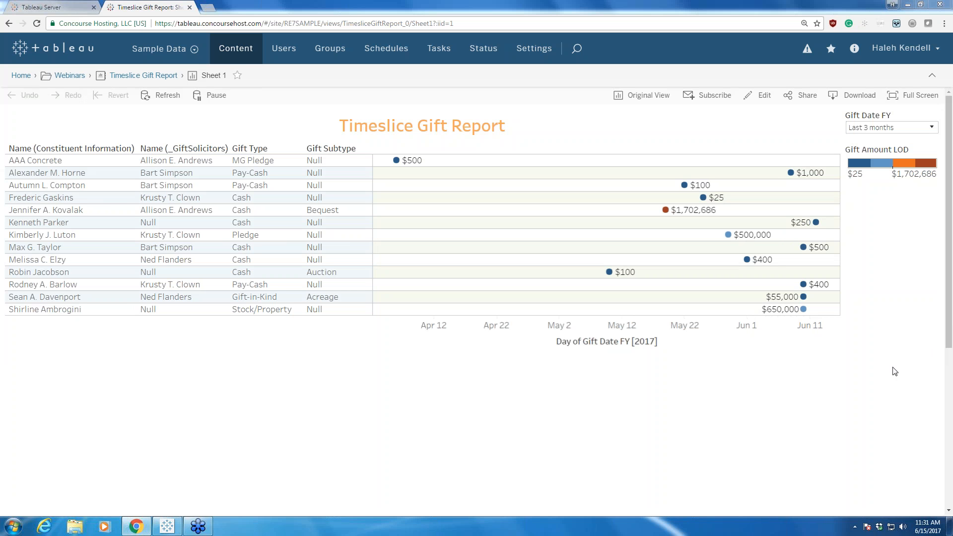
pyautogui.moveTo(133, 49); pyautogui.dragTo(184, 46)
pyautogui.moveTo(82, 78)
pyautogui.mouseDown()
pyautogui.moveTo(56, 76)
pyautogui.moveTo(177, 74)
pyautogui.mouseUp()
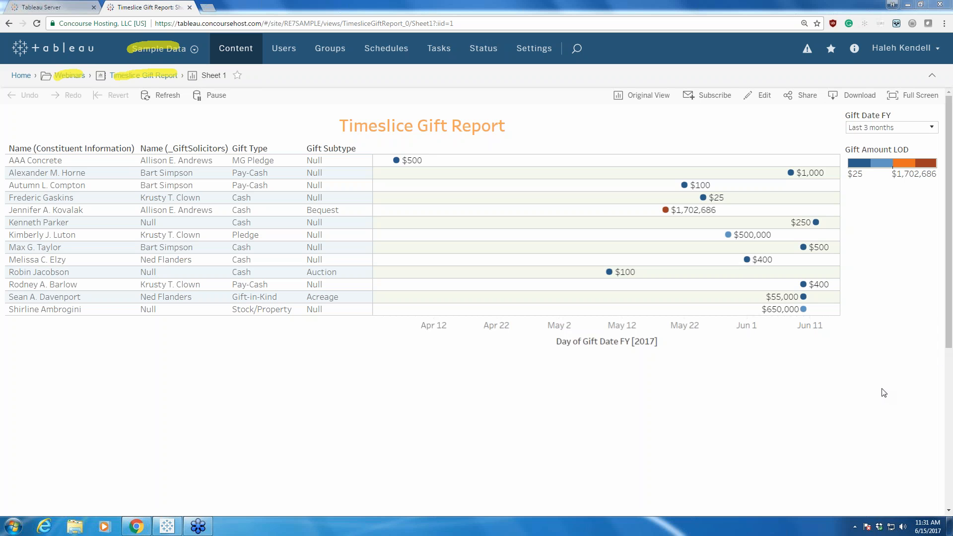
pyautogui.click(882, 402)
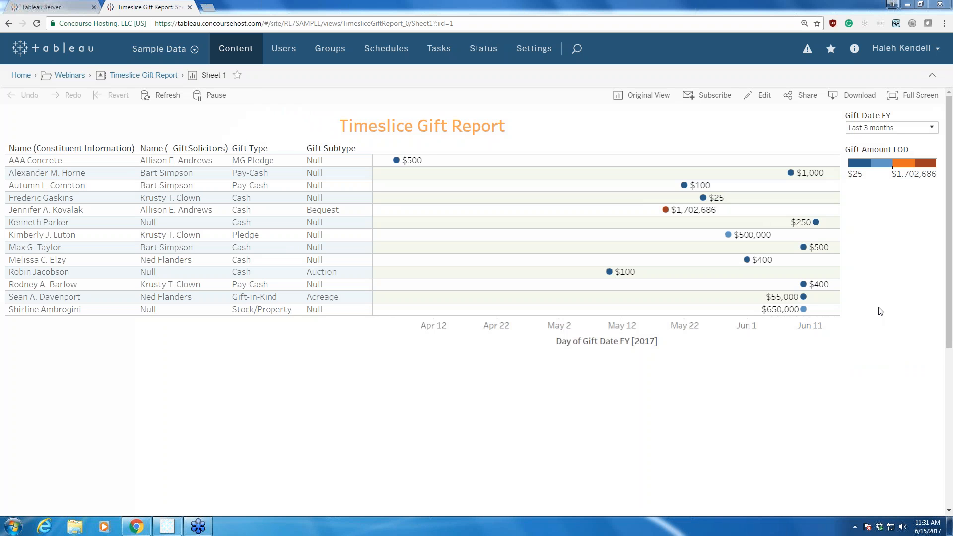
# Step: Try the Gift Date FY filter on the published report with the previous month and set it to this month
pyautogui.click(932, 130)
pyautogui.click(682, 168)
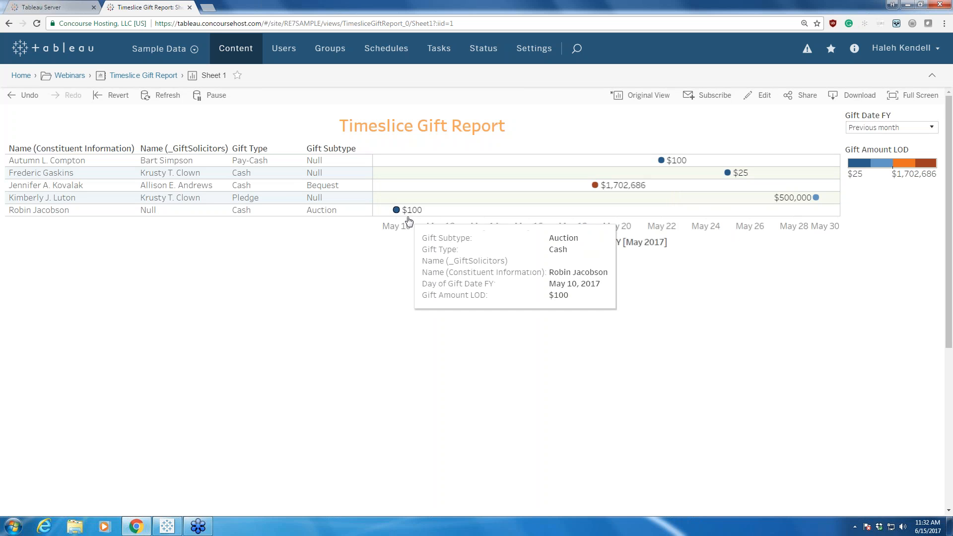
pyautogui.click(931, 128)
pyautogui.click(683, 183)
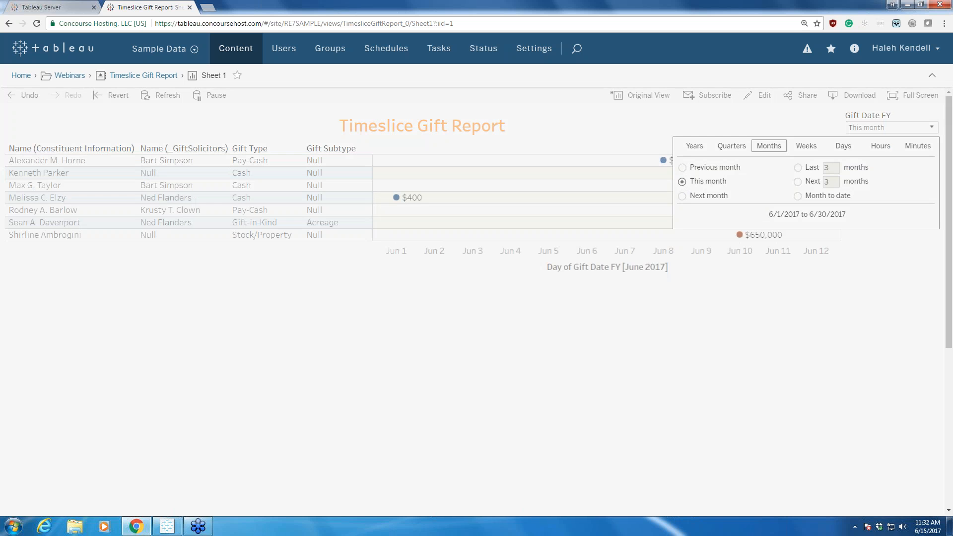
pyautogui.click(659, 310)
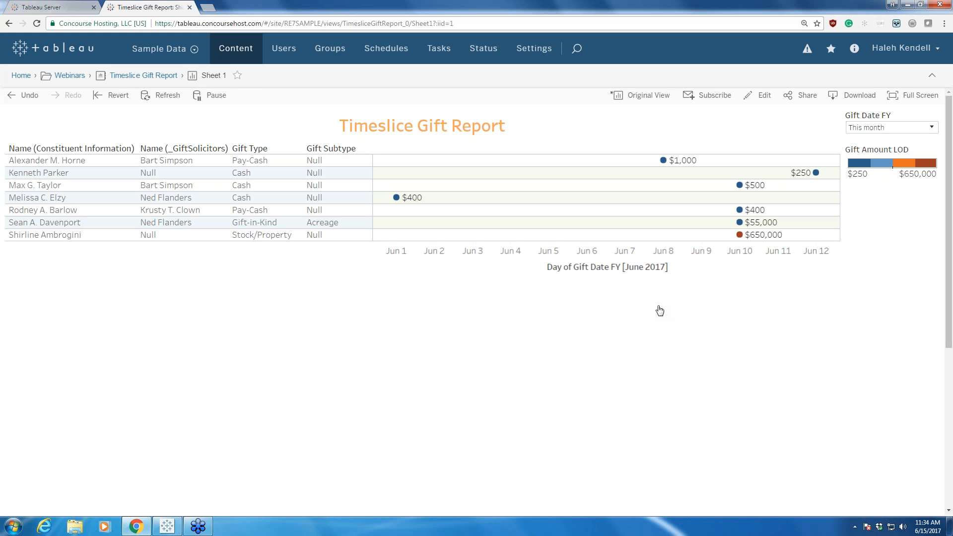
# Step: Switch back to Tableau Desktop and select the Gift Amount LOD measure
pyautogui.click(168, 525)
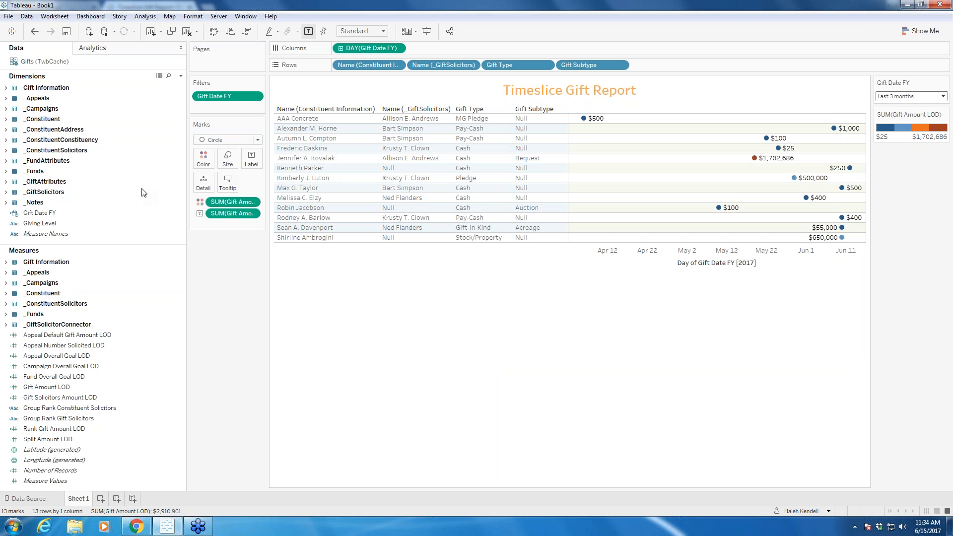
pyautogui.click(58, 388)
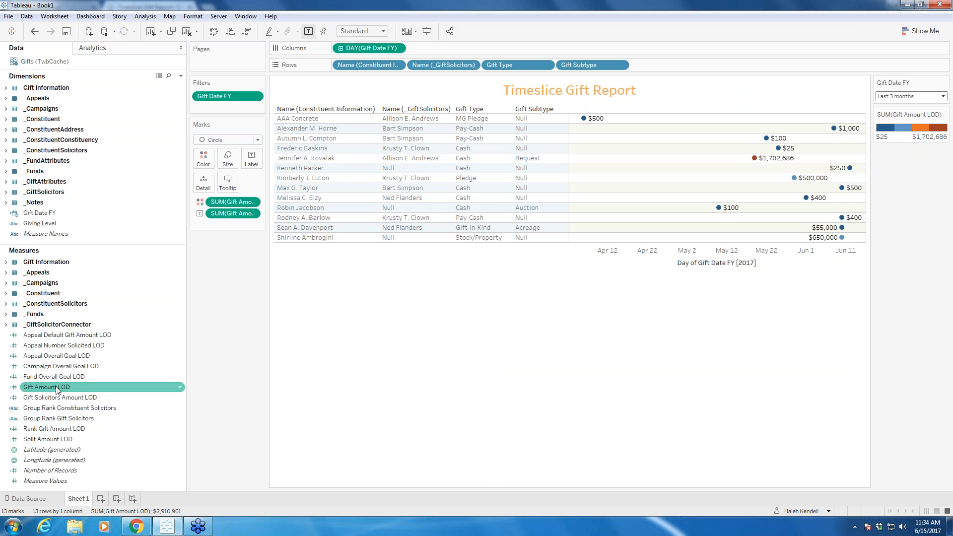